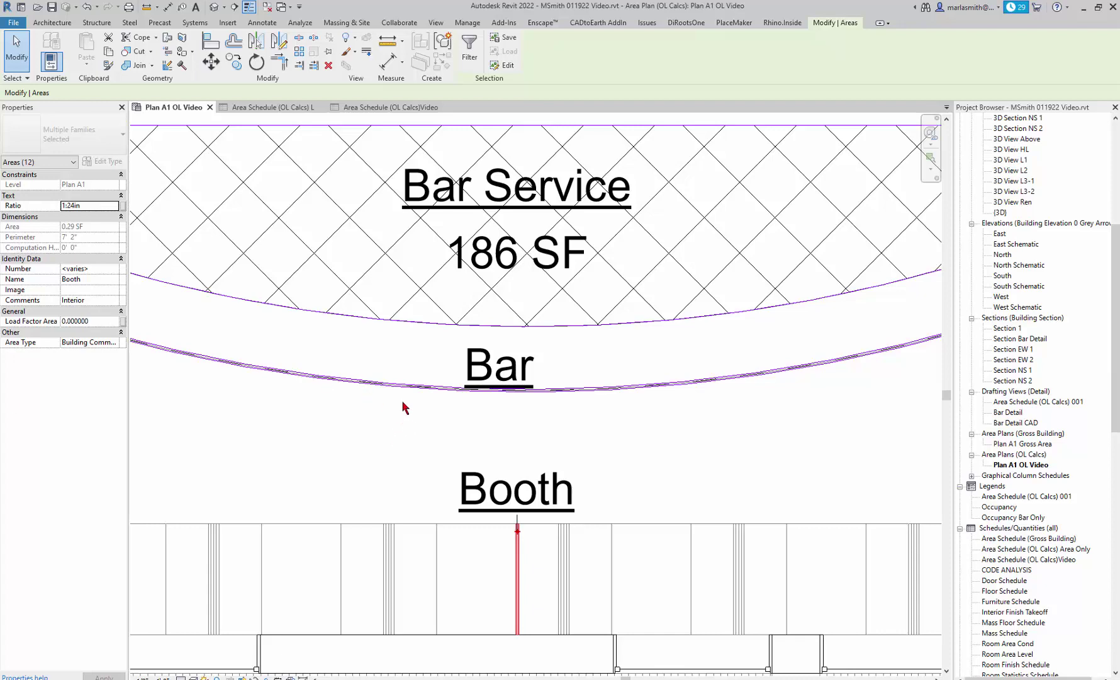
Switch the Bar area tag to the Area Tag Name Only type.
scroll(405, 385, "up", 3)
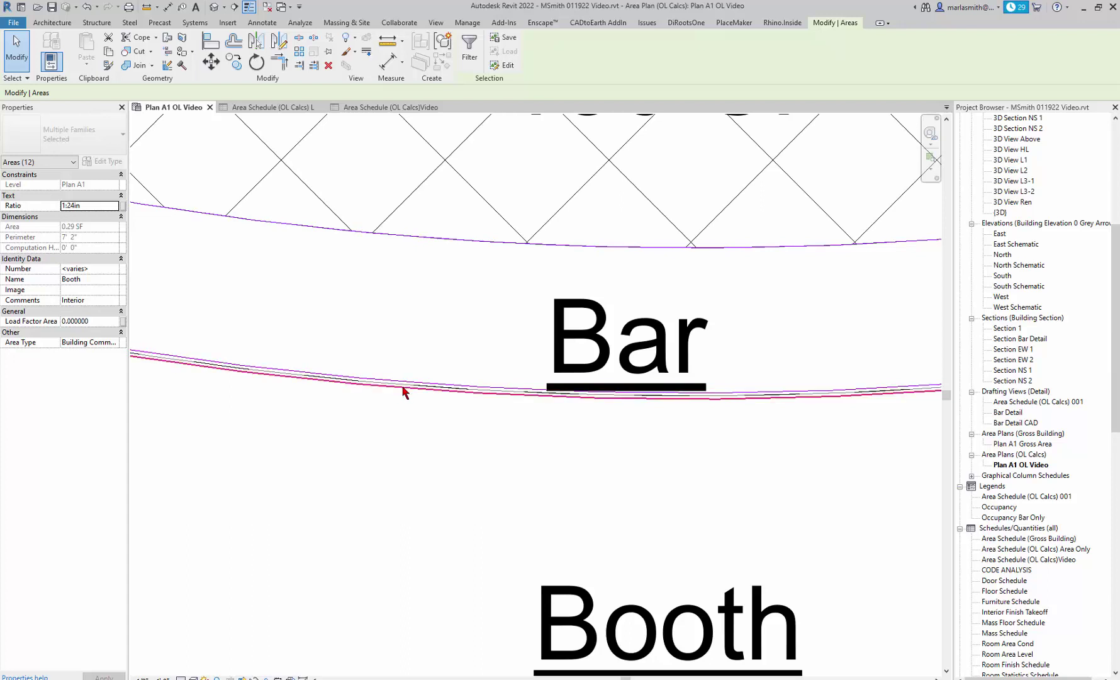
scroll(405, 385, "up", 2)
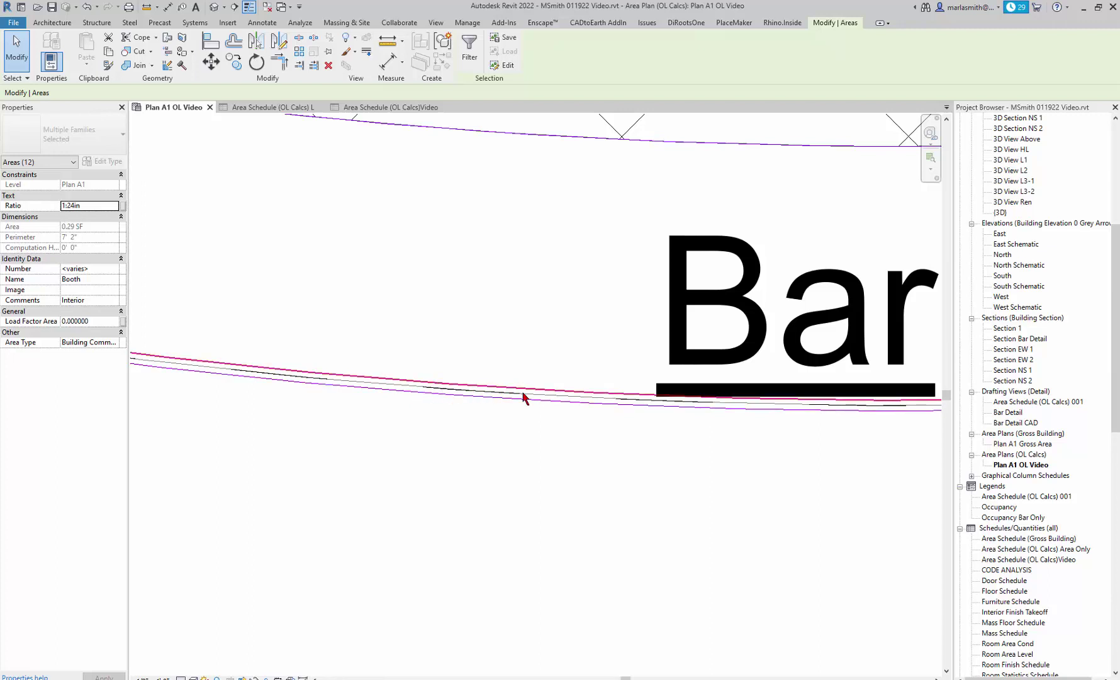
scroll(485, 387, "down", 1)
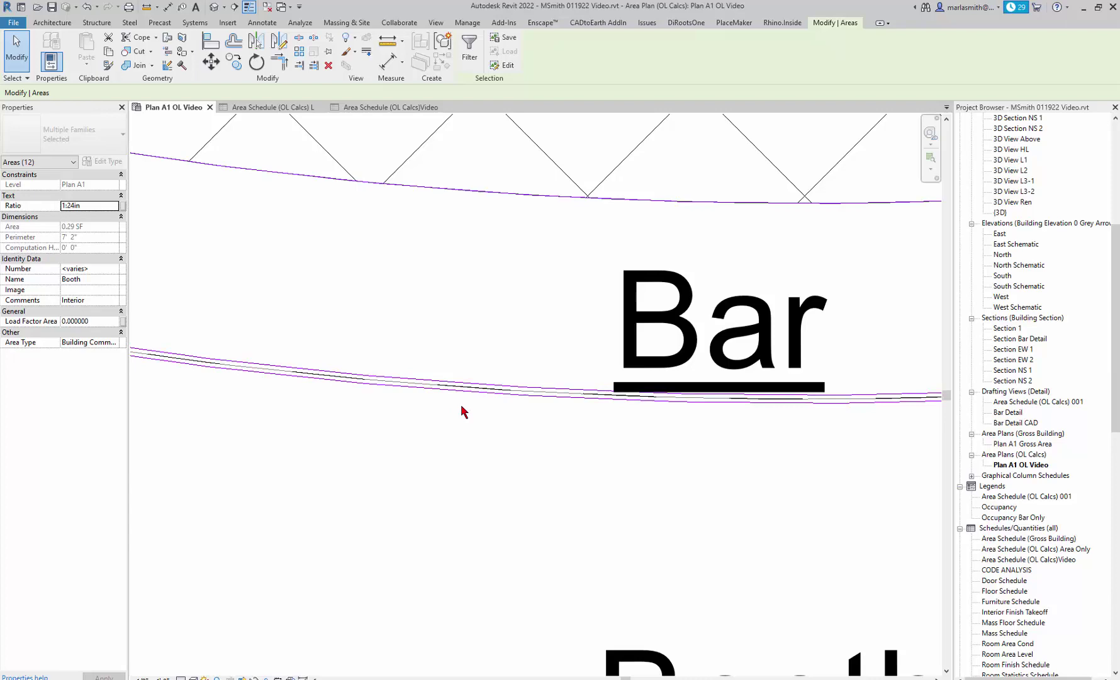
scroll(463, 410, "down", 1)
scroll(461, 408, "down", 1)
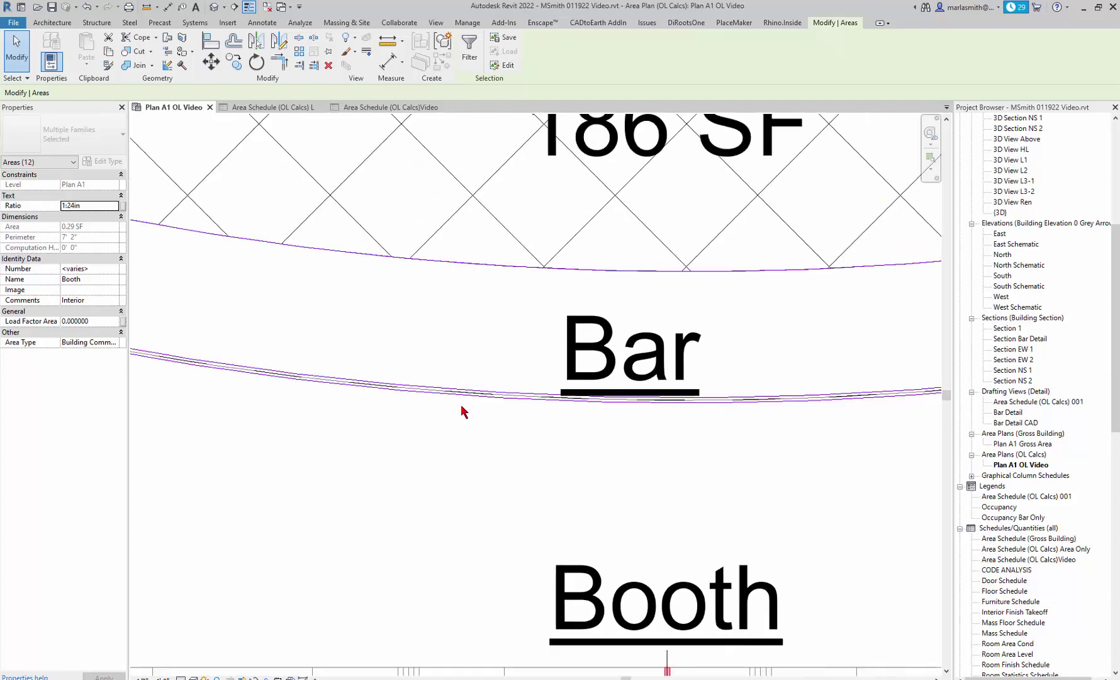
left_click(572, 377)
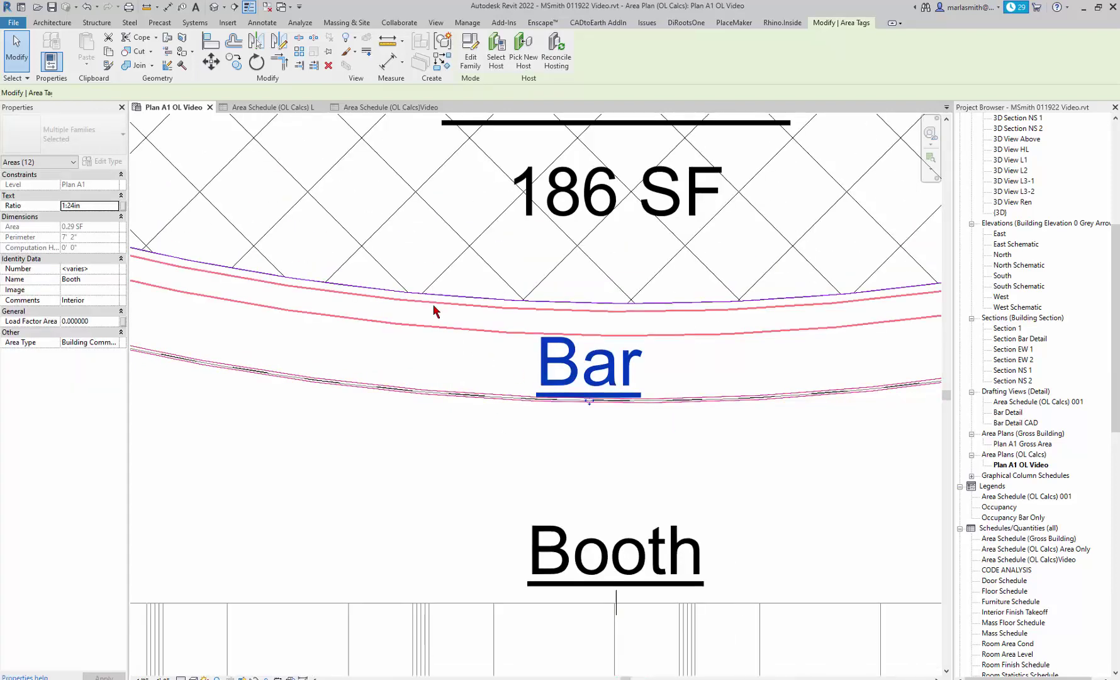
left_click(117, 144)
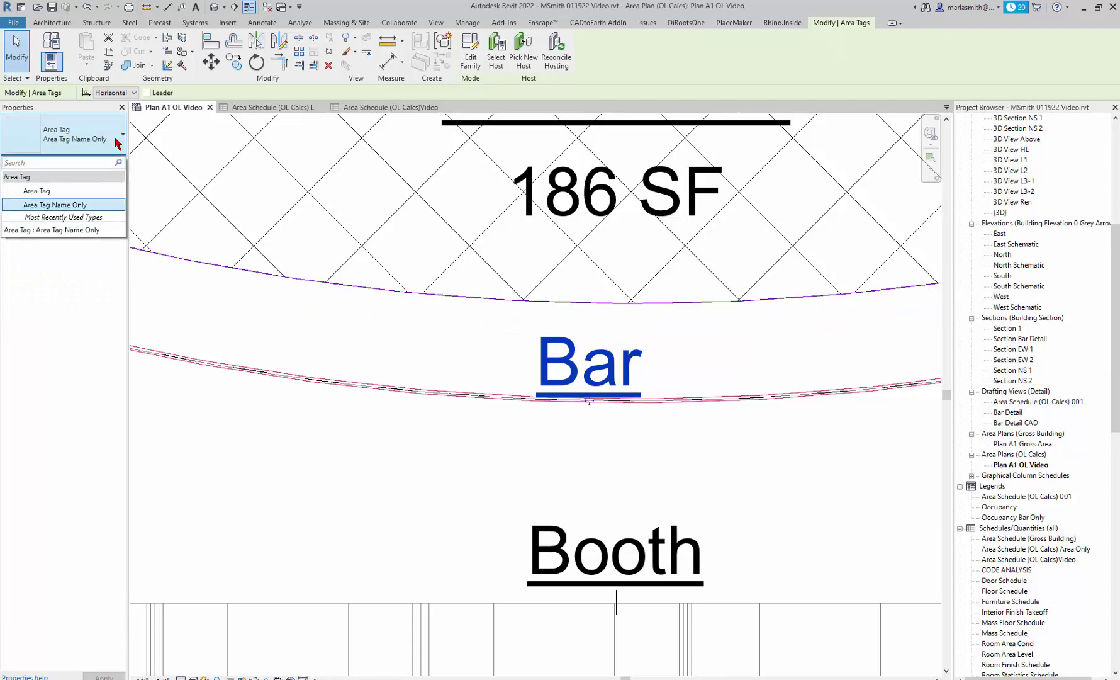
left_click(76, 229)
left_click(400, 442)
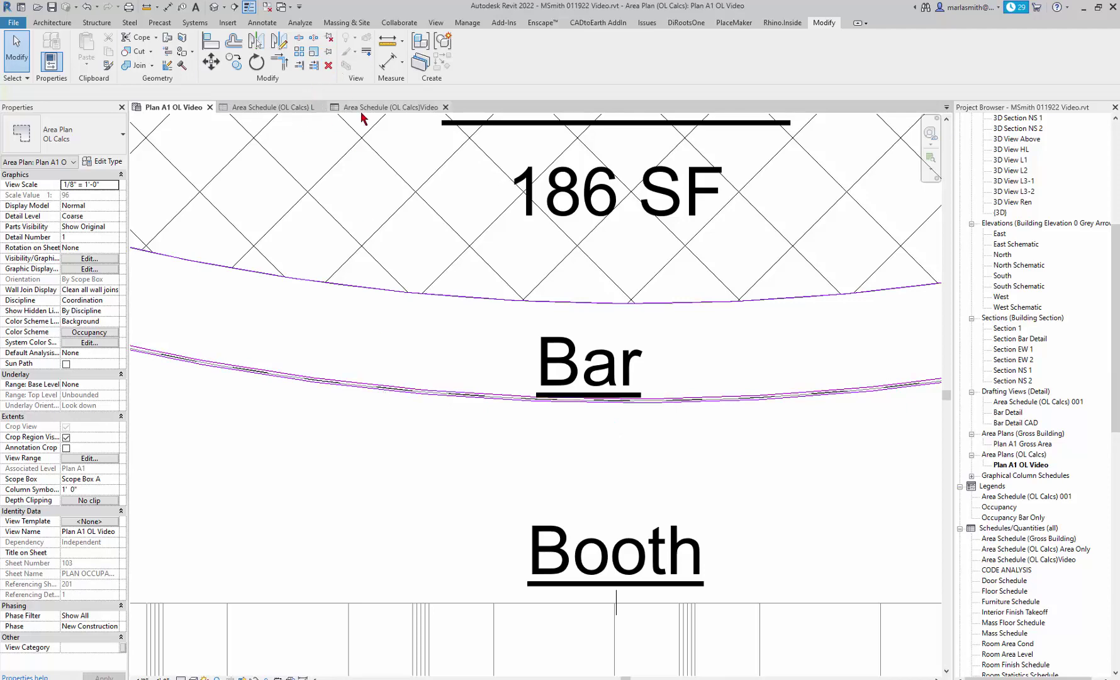
In the area schedule, add a Linear Feet calculated field with formula Area/1sf*12.
left_click(387, 114)
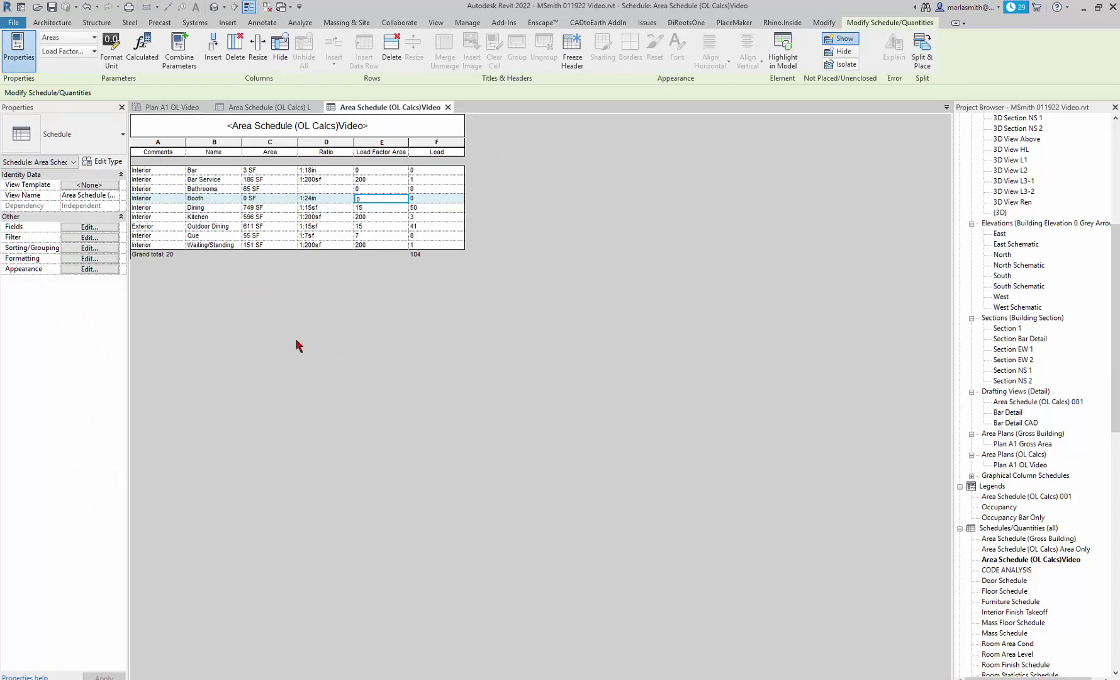
left_click(91, 227)
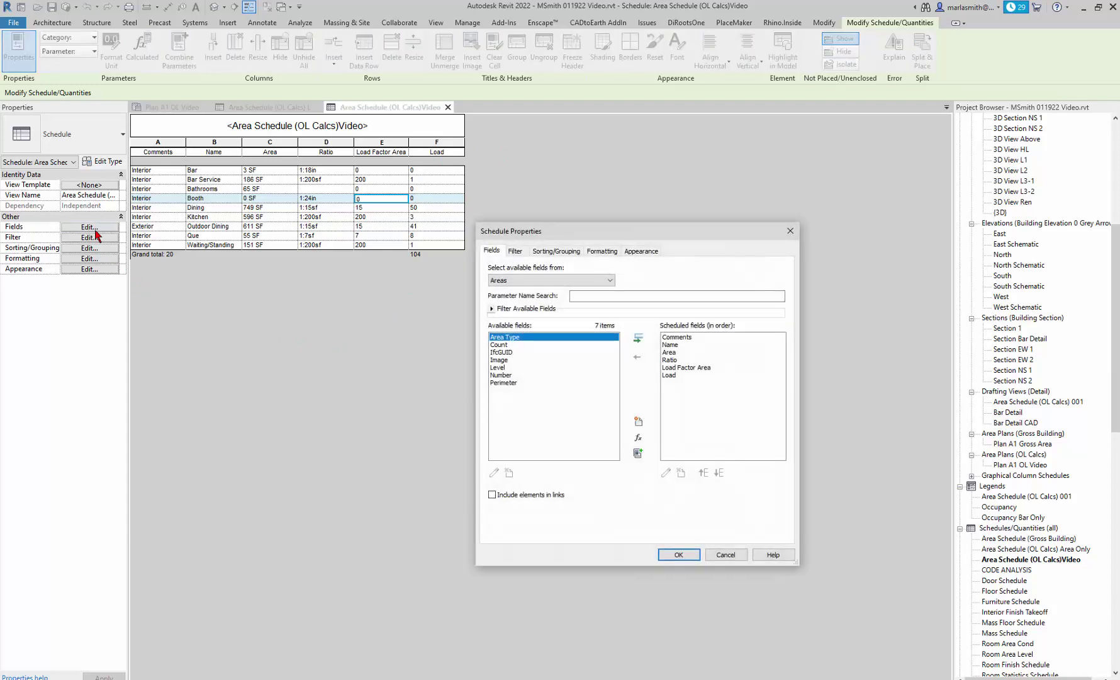
left_click(638, 437)
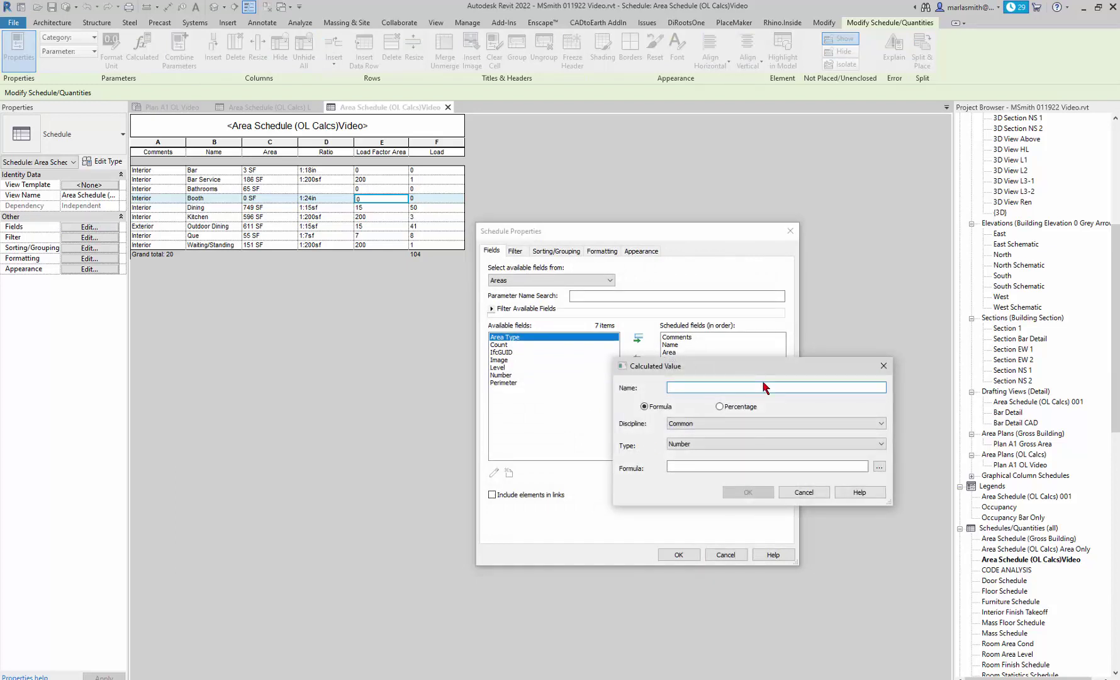
type("Linear Feet")
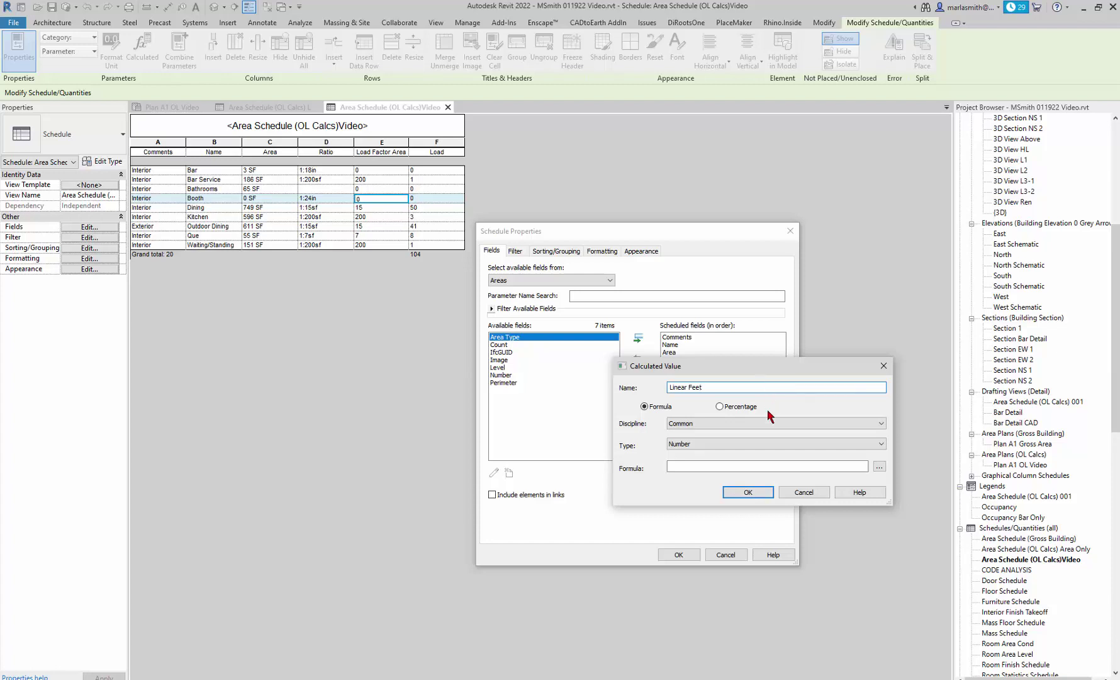
left_click(721, 464)
type("*")
left_click(748, 493)
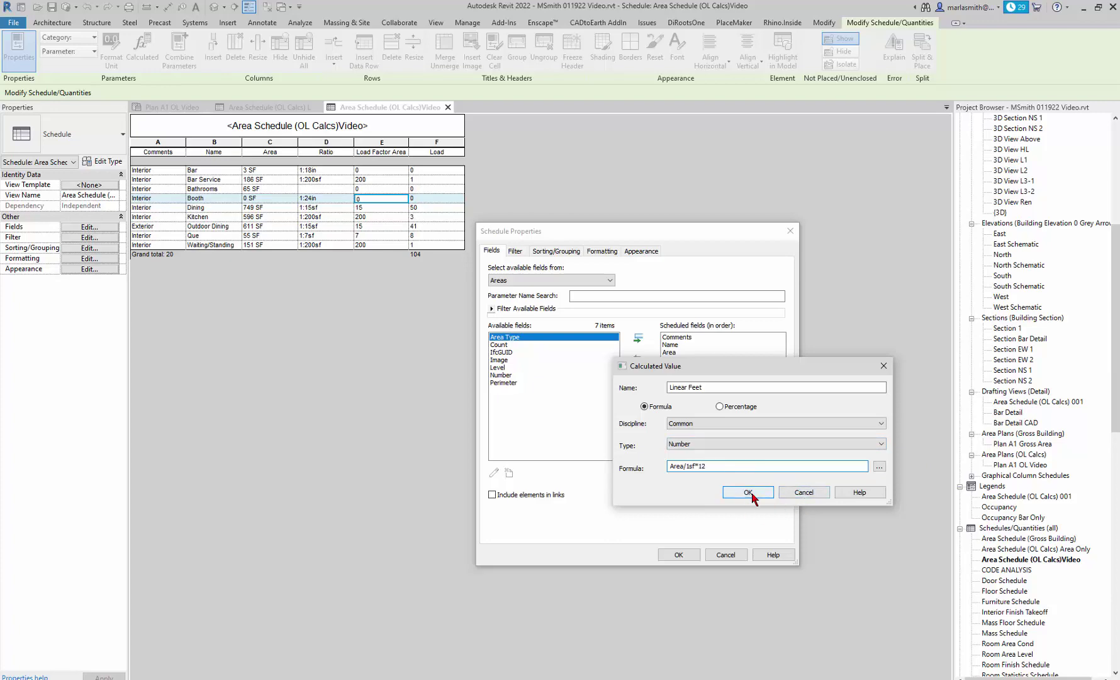
left_click(679, 554)
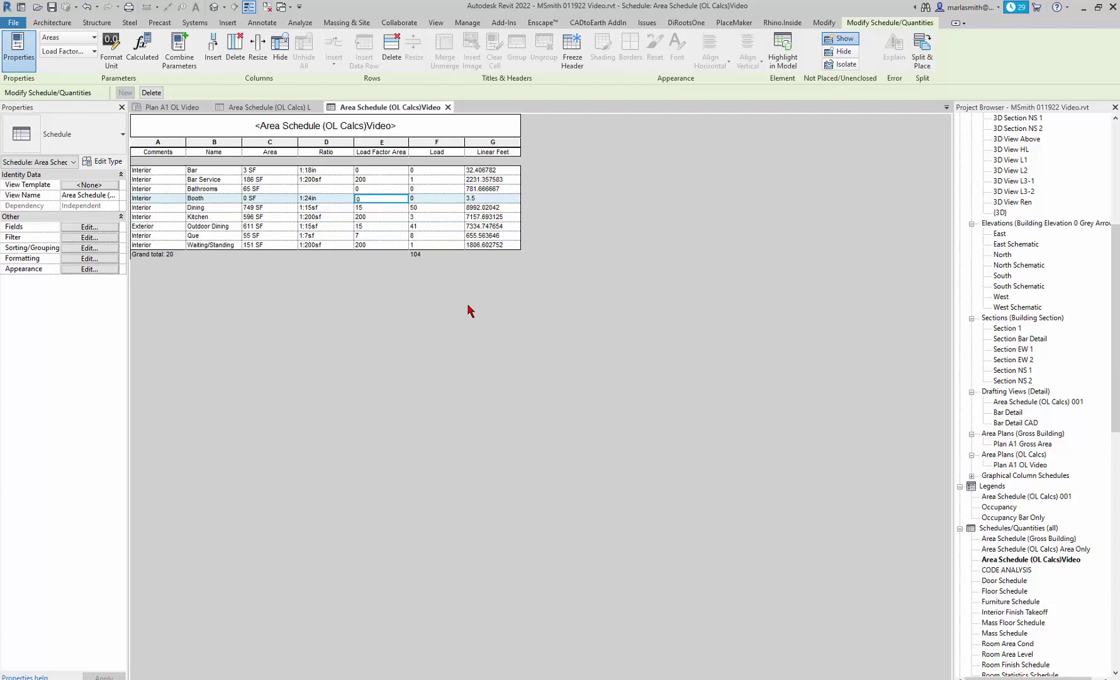
left_click(168, 107)
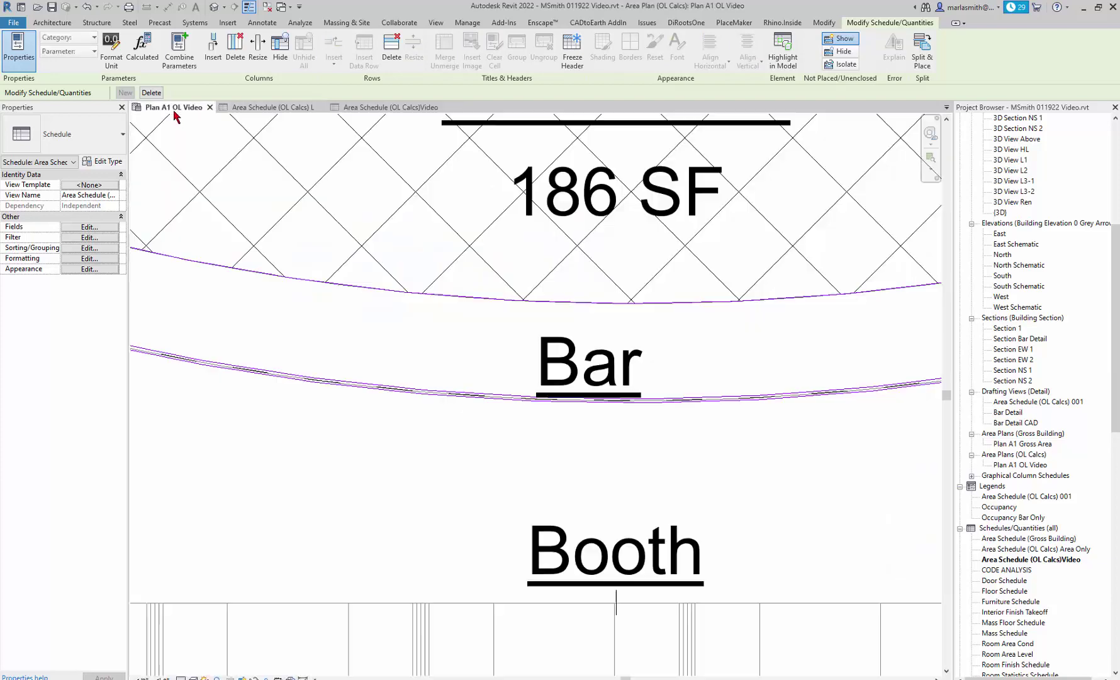
scroll(377, 390, "up", 5)
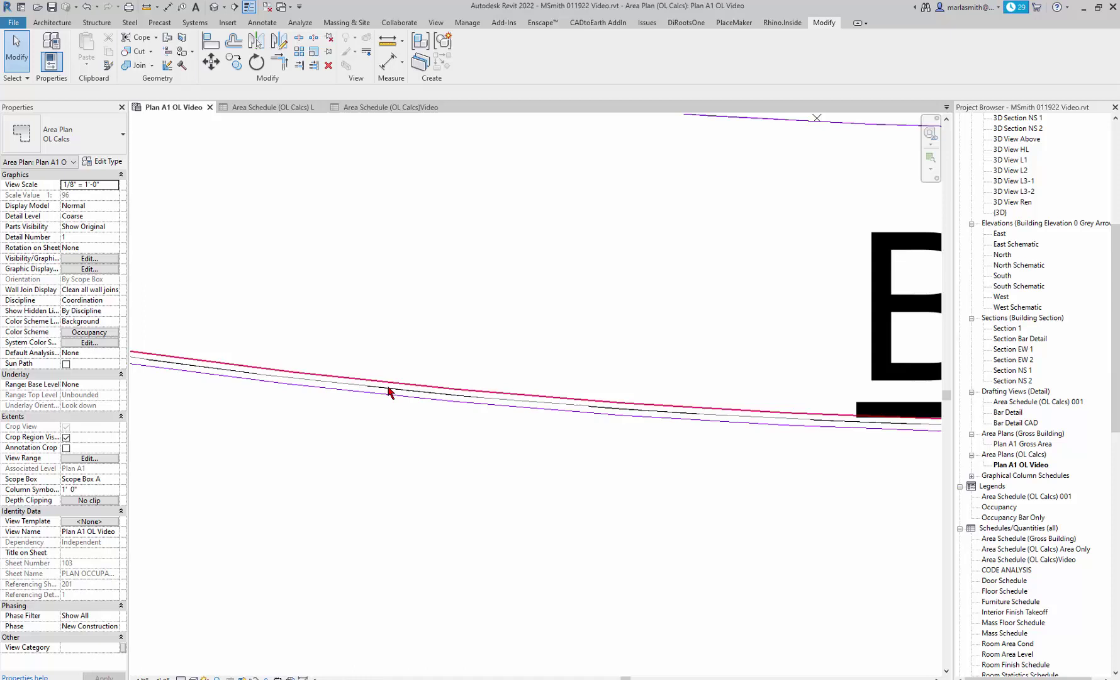
left_click(386, 394)
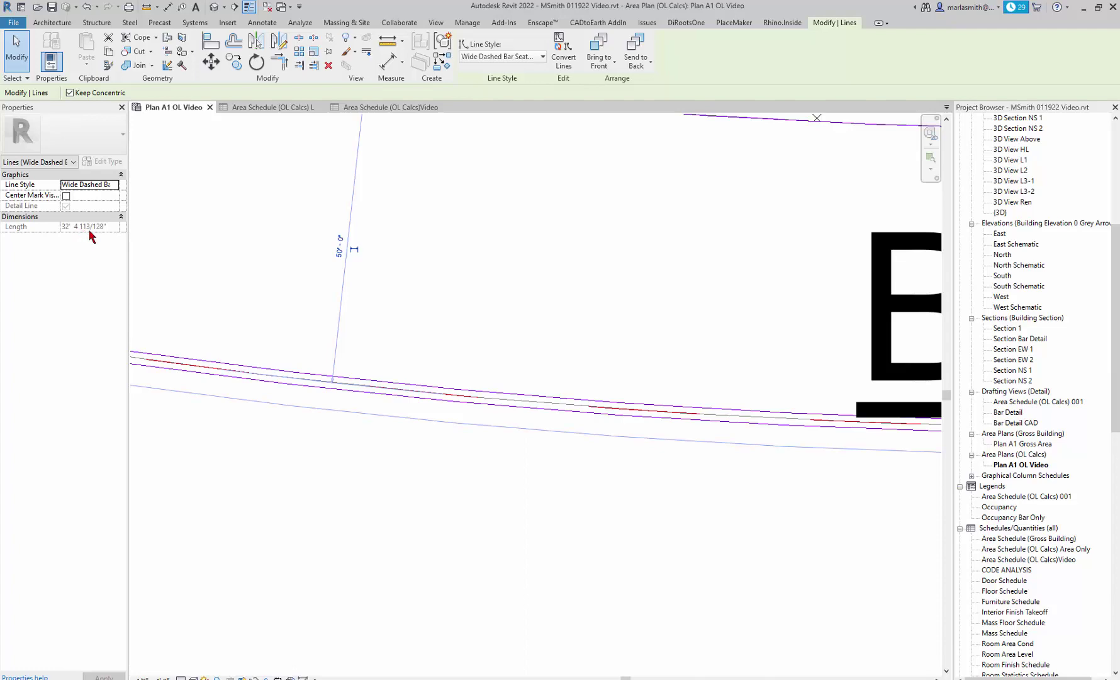
left_click(392, 108)
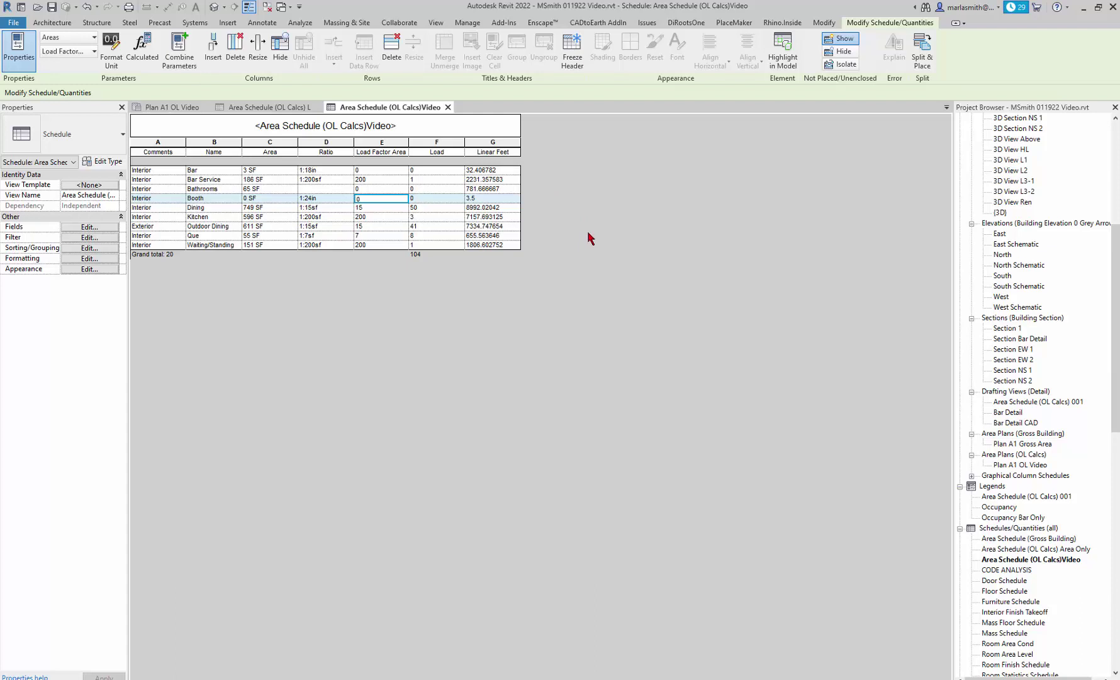
Add a Linear Inches calculated field using the formula Linear Feet*12.
left_click(89, 227)
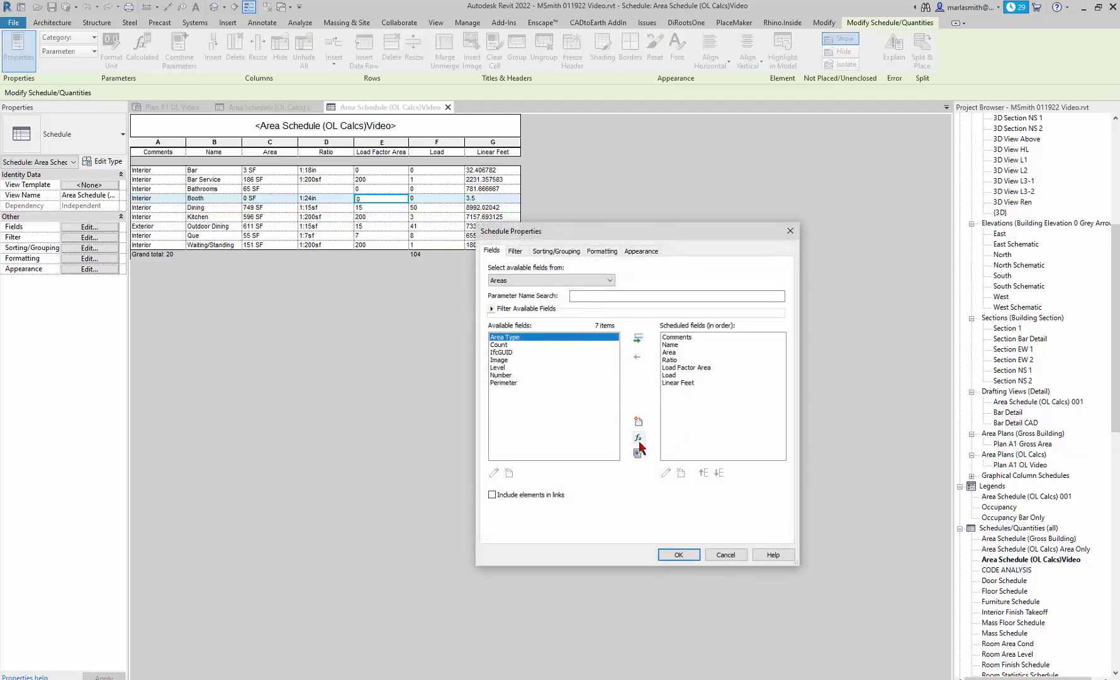
left_click(638, 439)
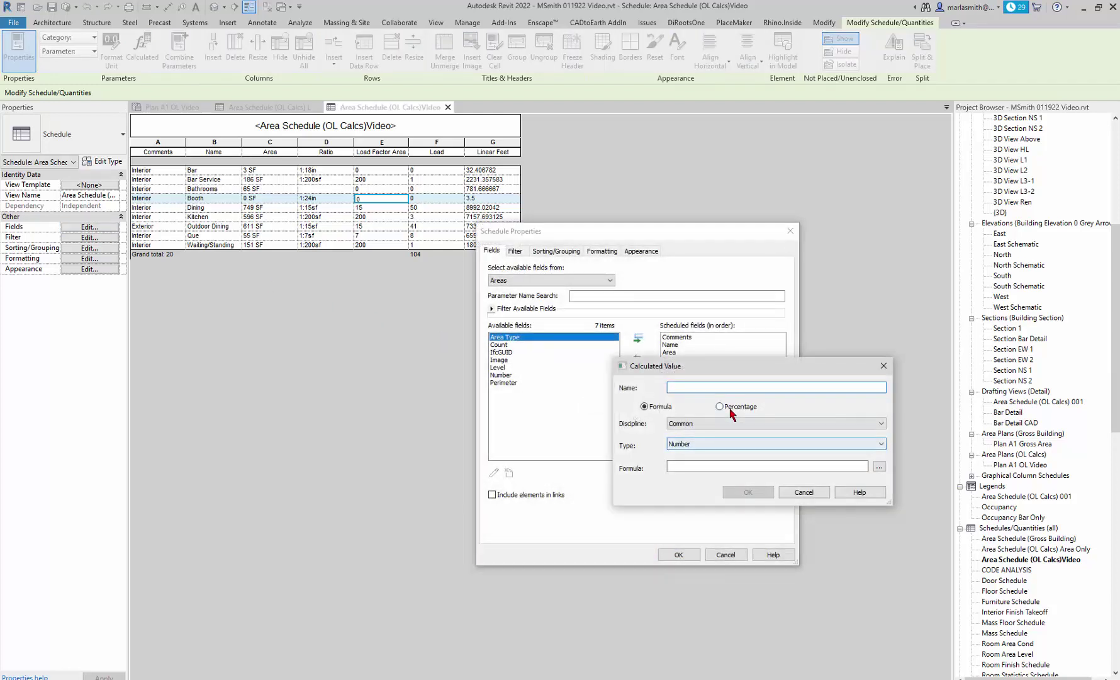
type("Linear Inches")
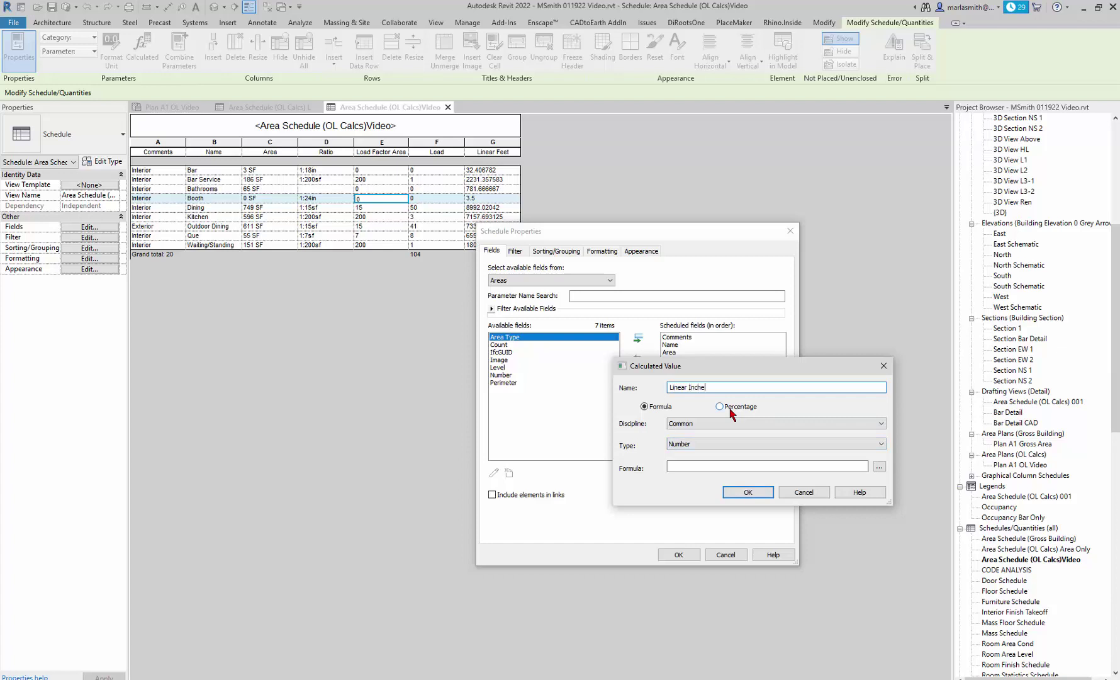
left_click(723, 469)
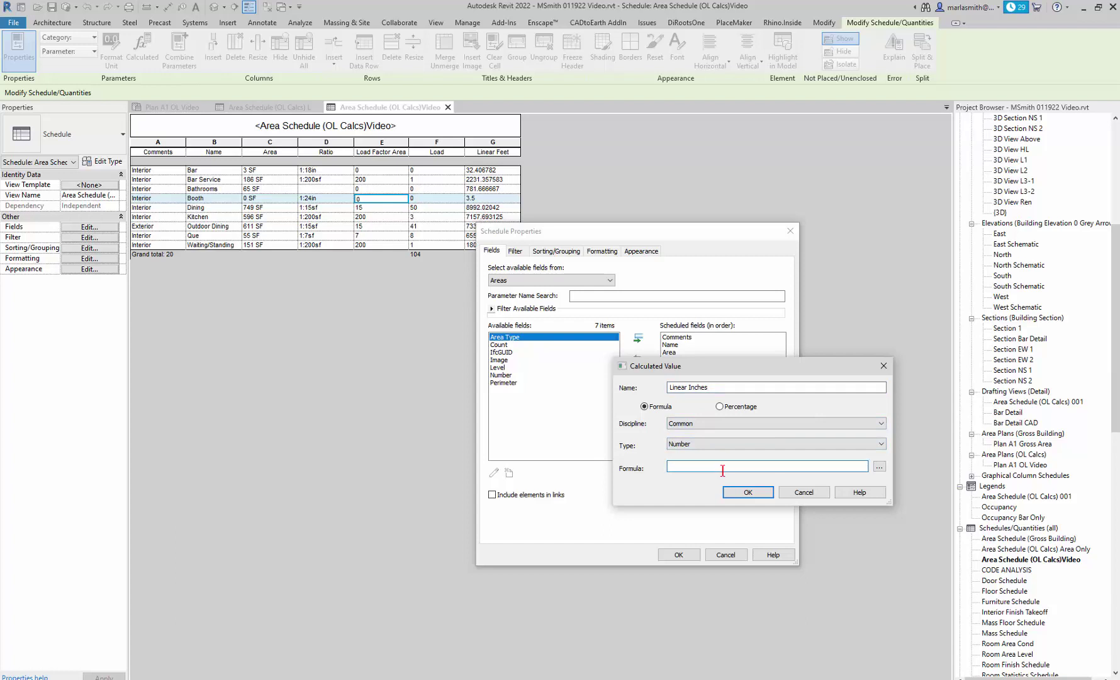
type("Linear Feet*12")
left_click(747, 493)
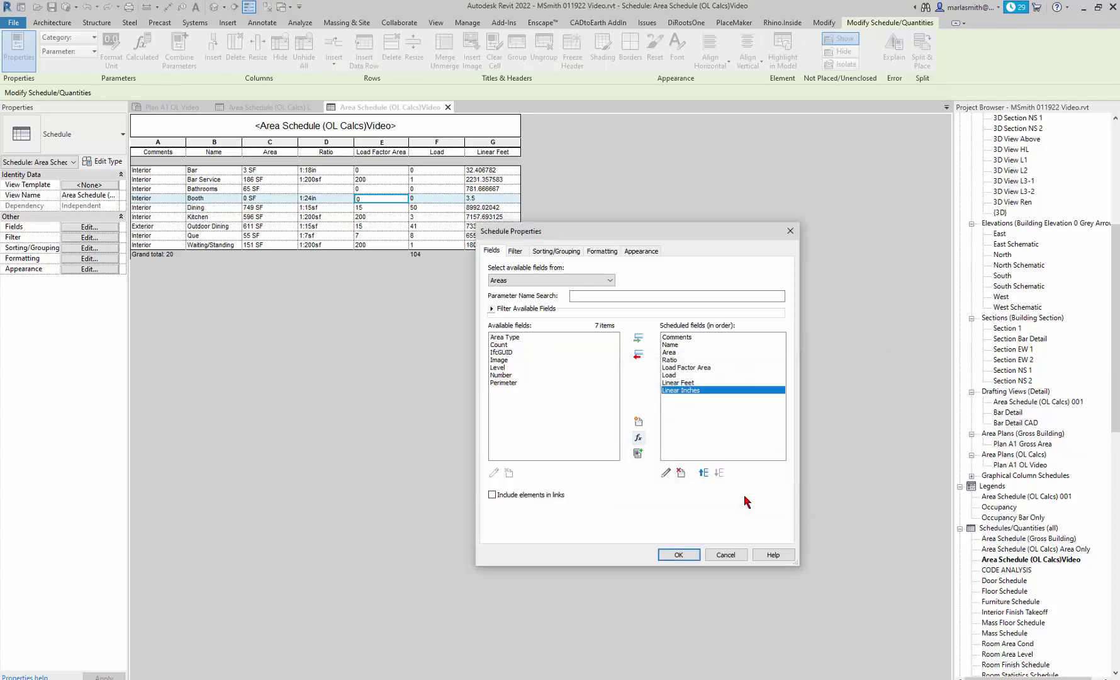
left_click(680, 554)
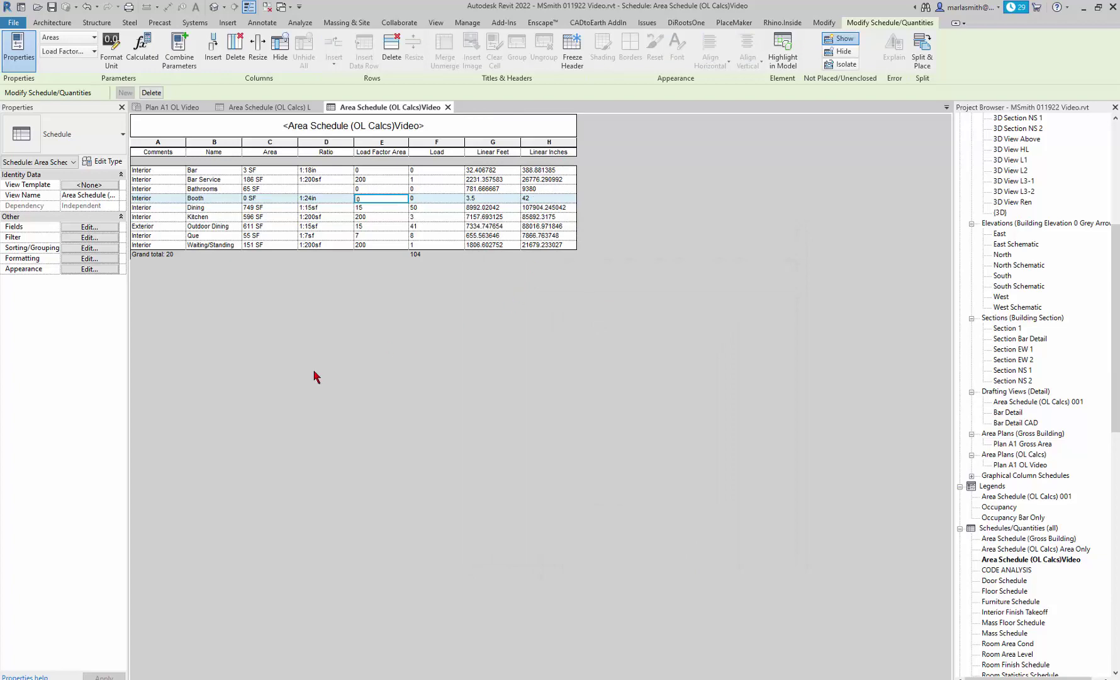
Add Linear Load Factor as a Number project parameter grouped under Other.
left_click(92, 227)
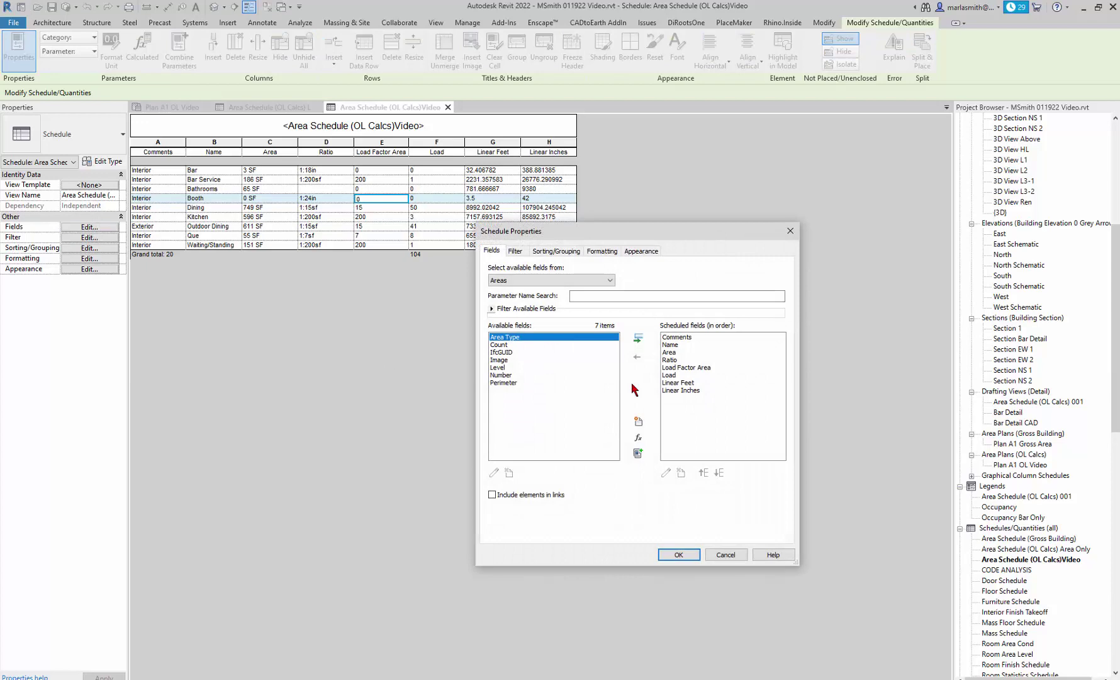
left_click(639, 421)
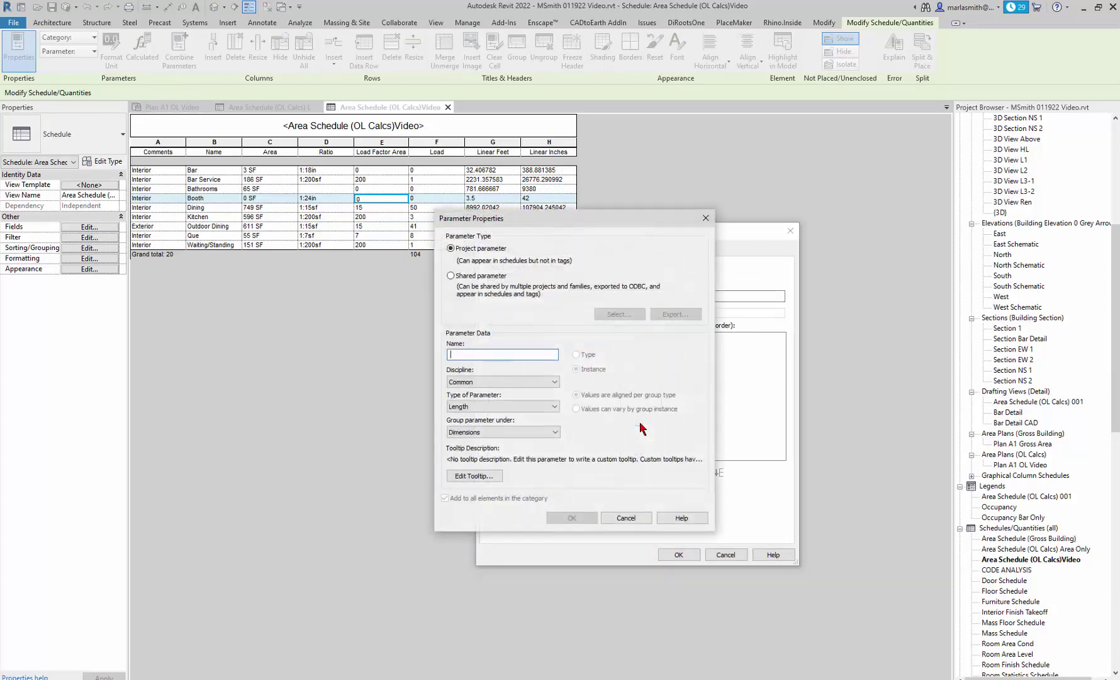
left_click(492, 407)
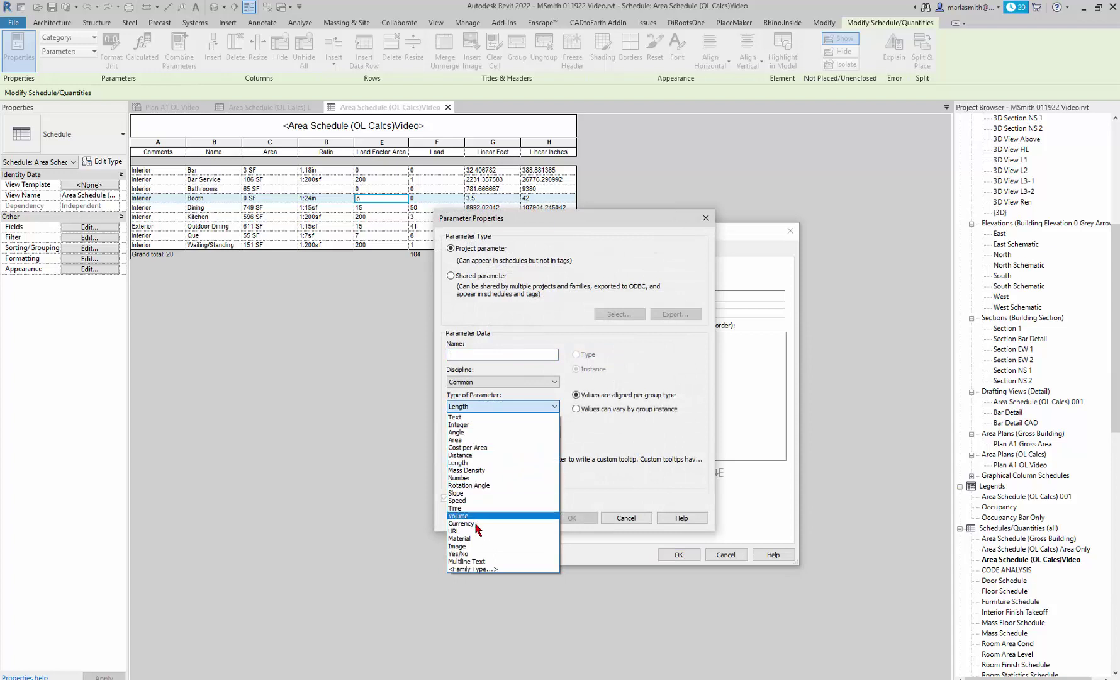
left_click(469, 478)
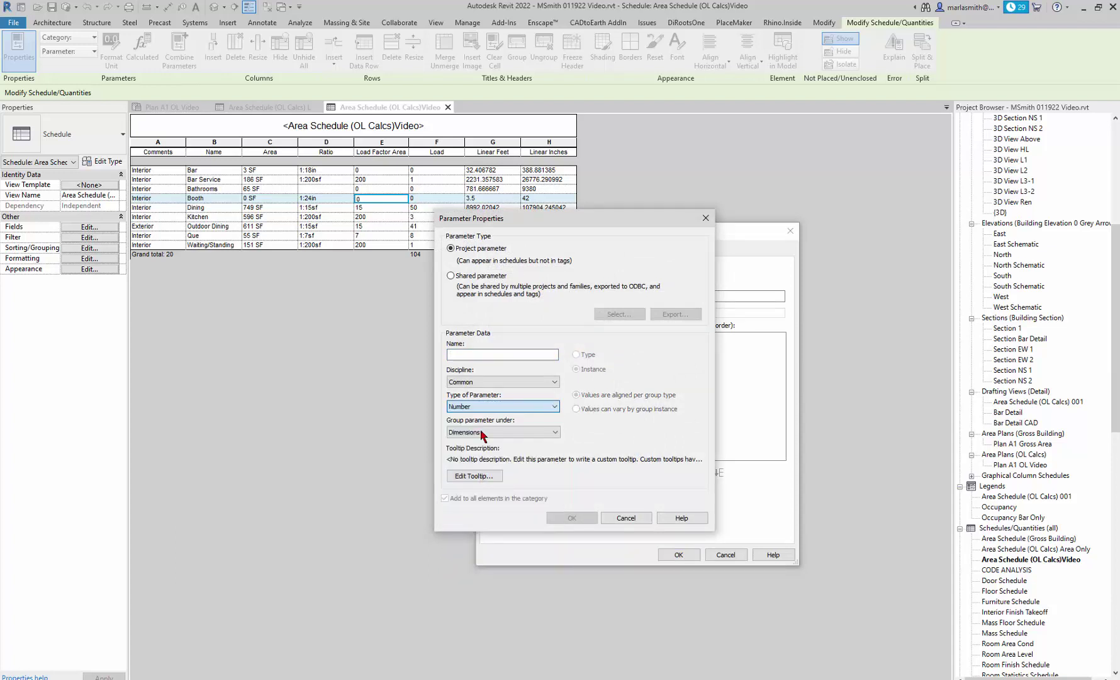
left_click(484, 354)
type("L")
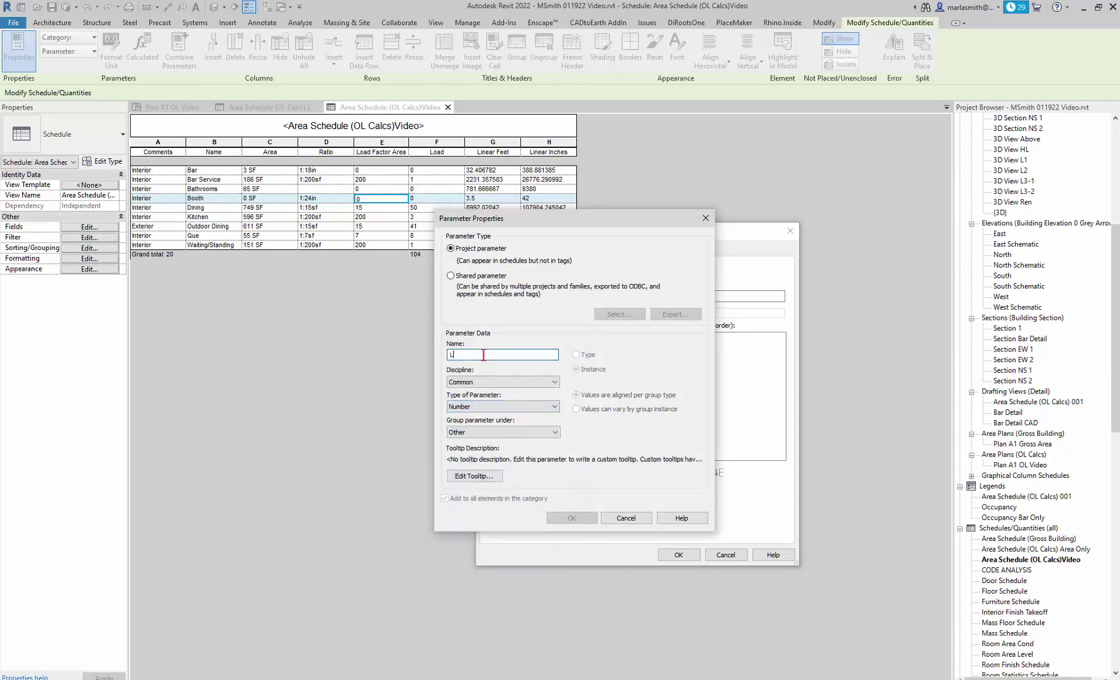
type("inear Load Factor")
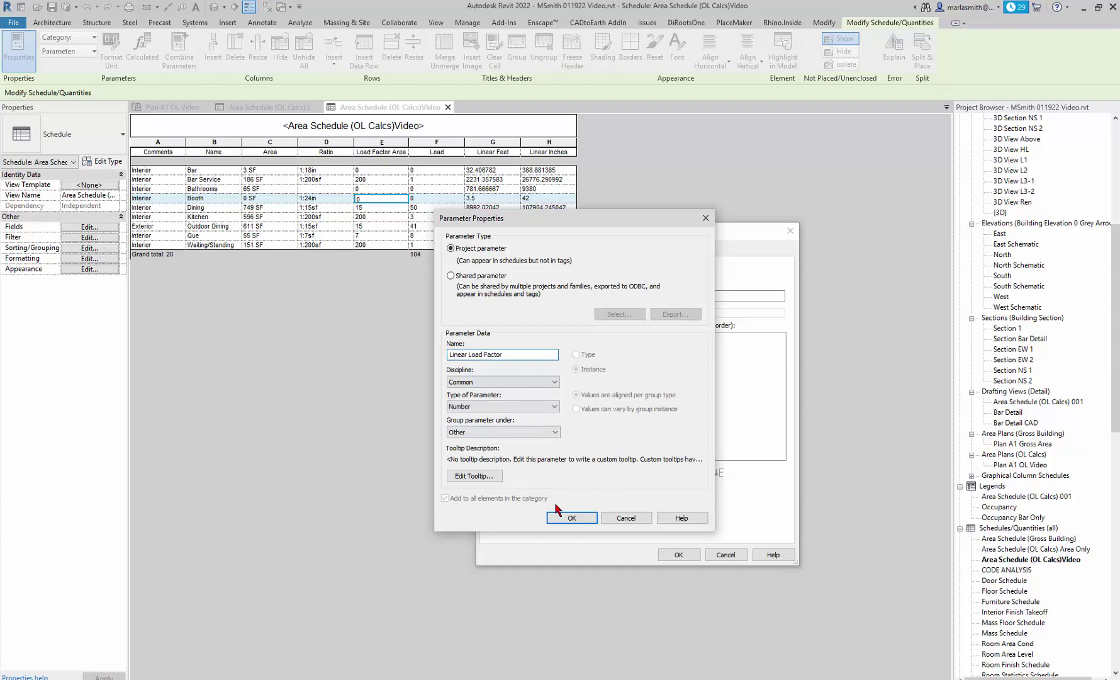
left_click(572, 517)
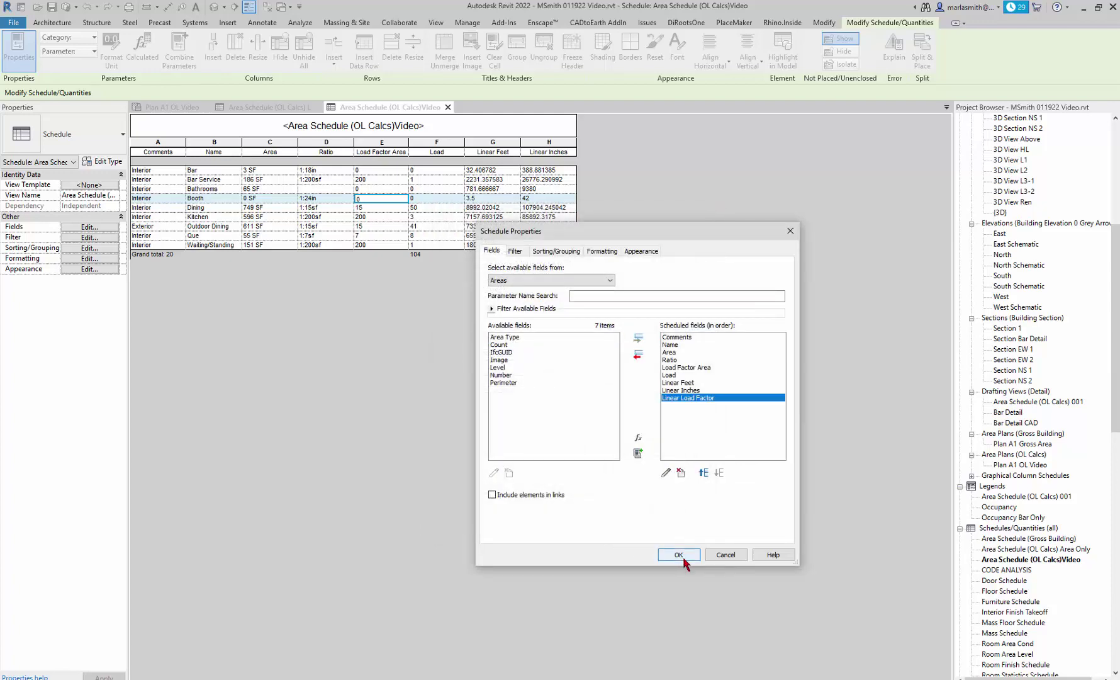
left_click(683, 557)
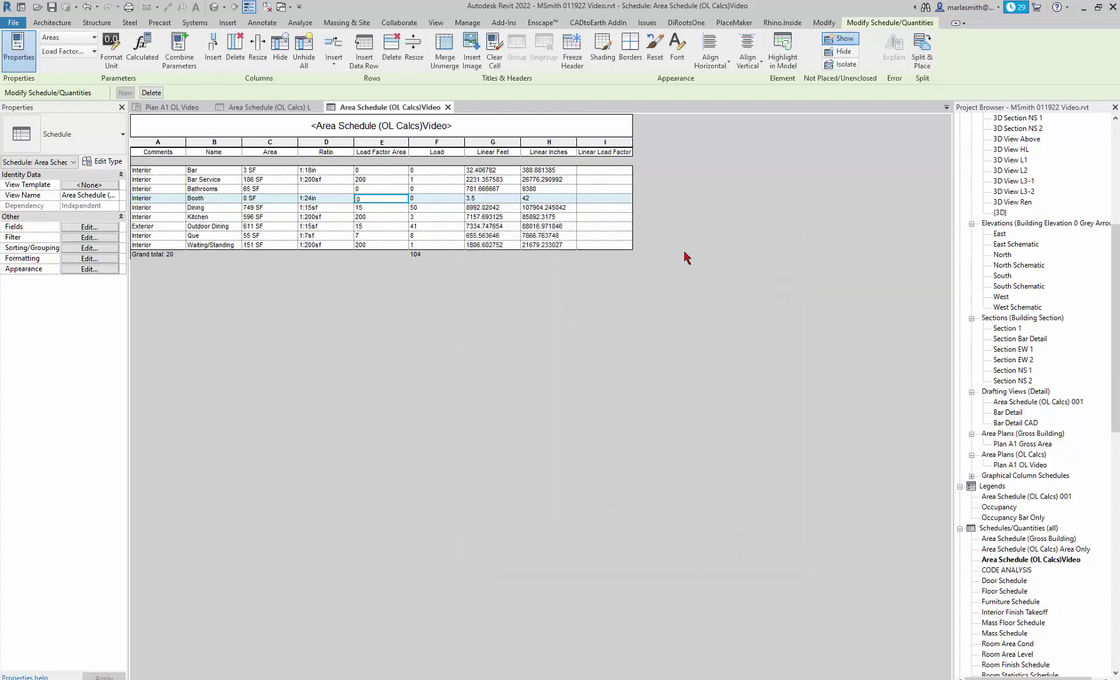
Enter a Linear Load Factor of 18 for Bar and 24 for Booth.
left_click(596, 171)
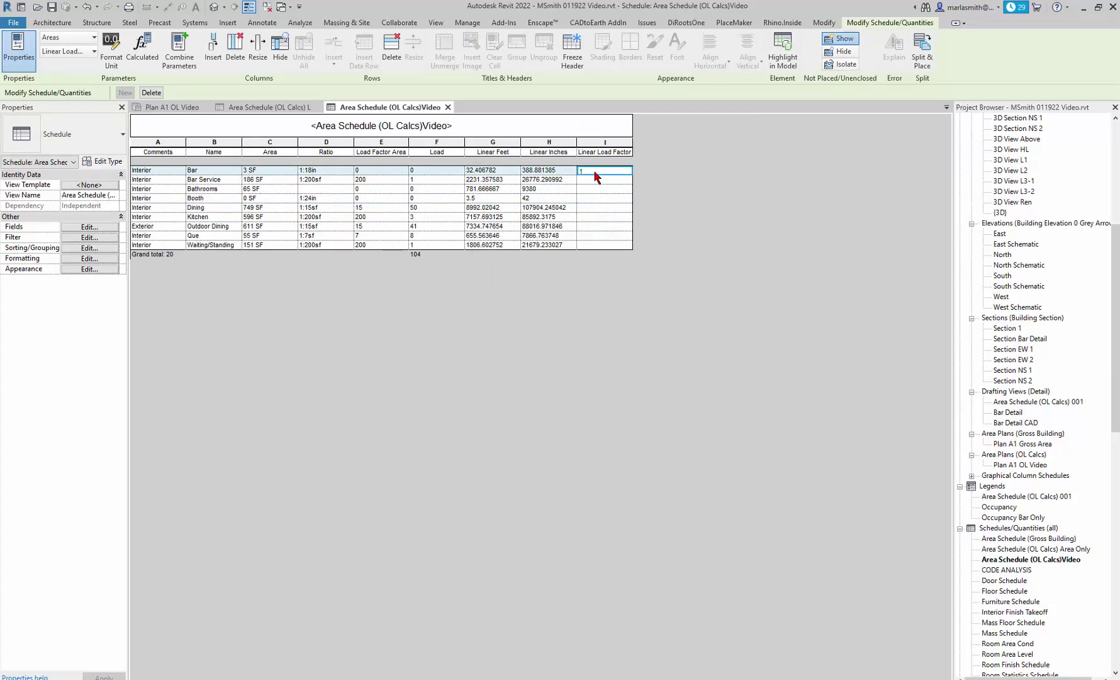
type("18")
left_click(583, 197)
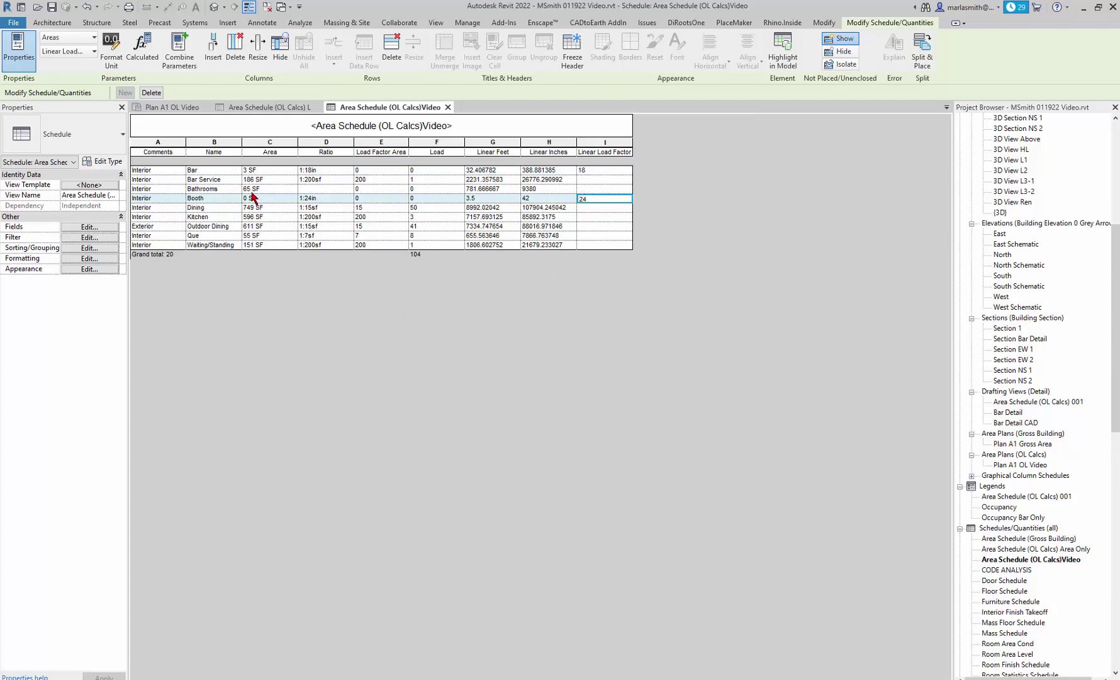
In the Plan A1 OL Video plan, turn Reveal Hidden Elements on, then off again.
left_click(171, 108)
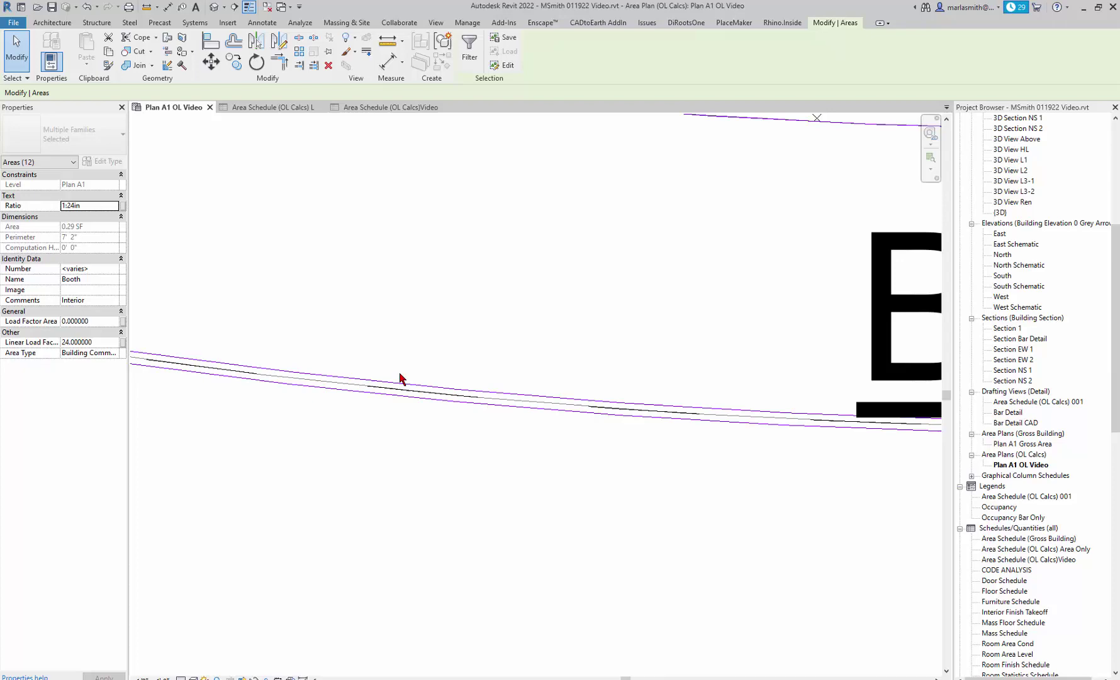
scroll(440, 346, "down", 5)
scroll(485, 309, "down", 2)
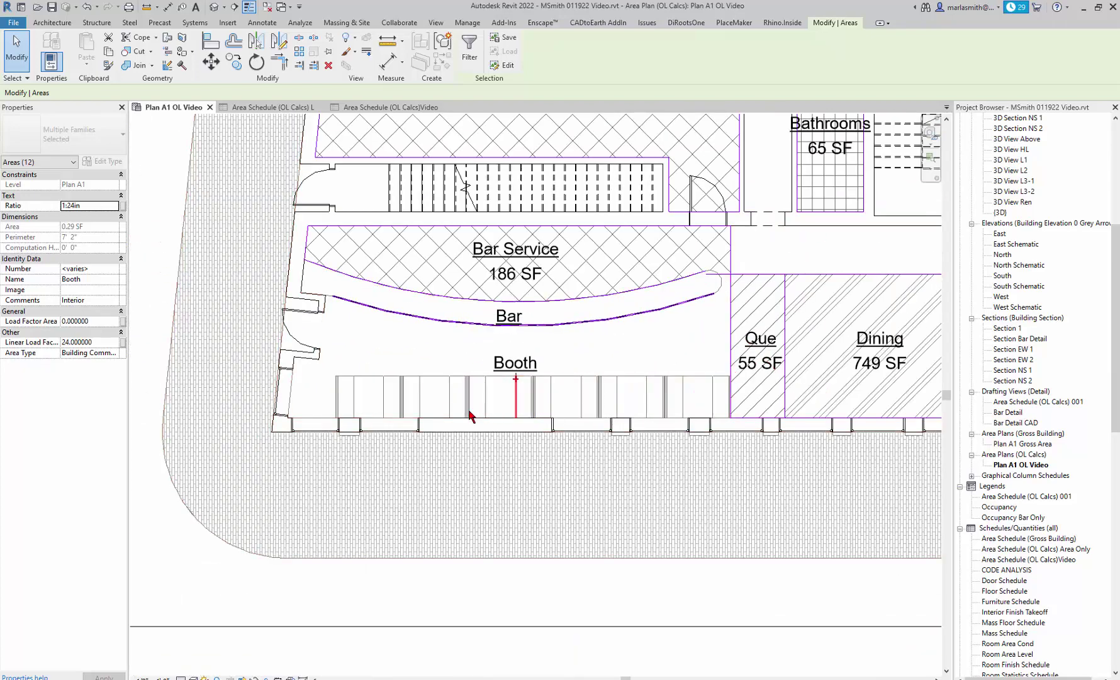
key("r")
key("h")
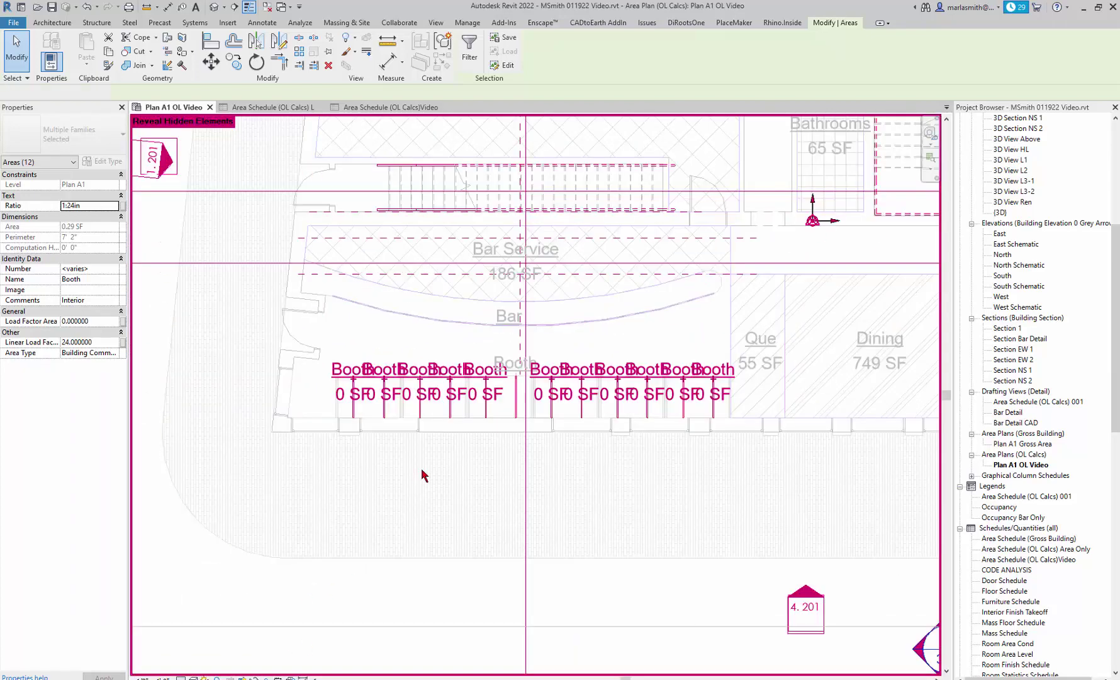
key("Escape")
scroll(428, 475, "up", 3)
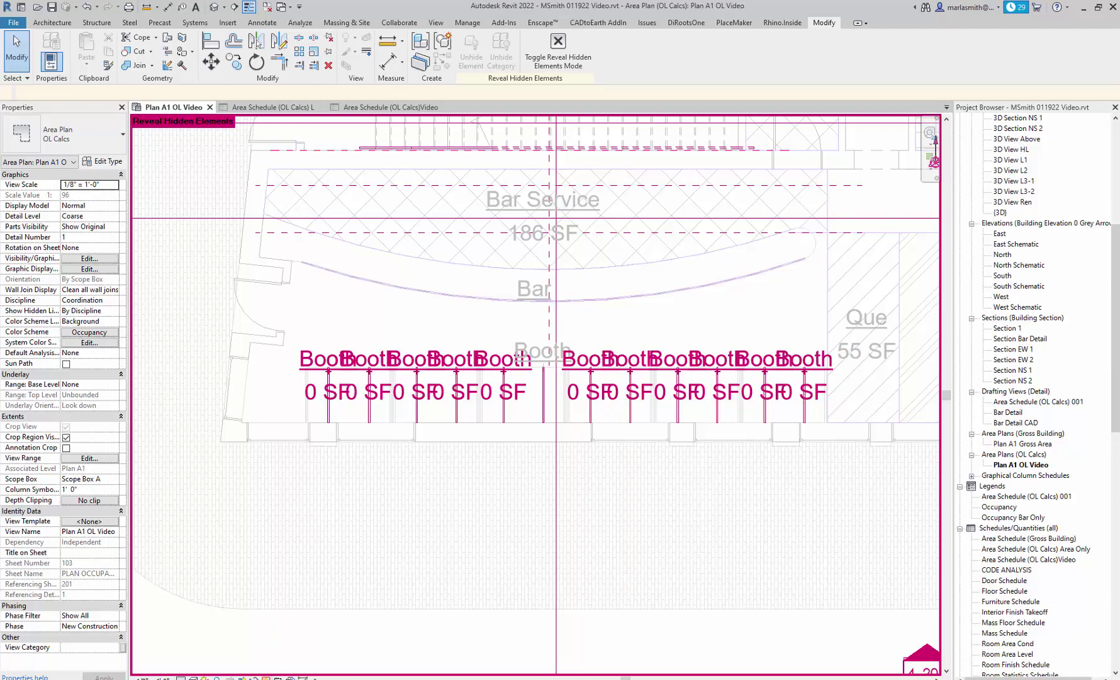
left_click(266, 677)
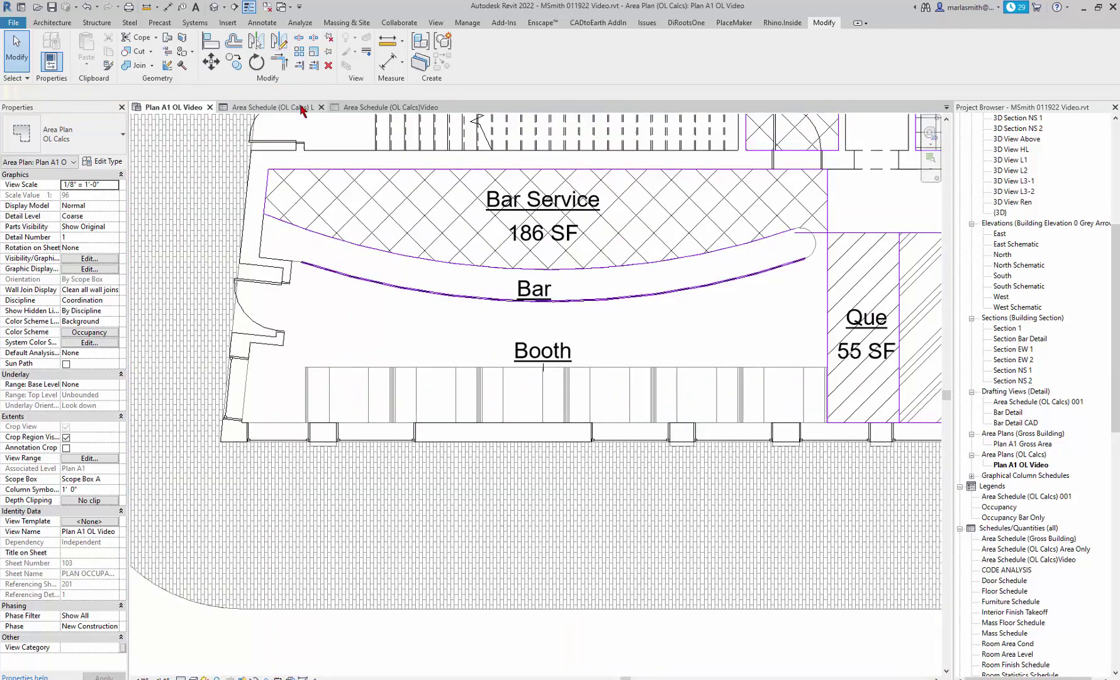
Enable Itemize every instance in Sorting/Grouping, then disable it so Booth collapses to one row.
left_click(395, 117)
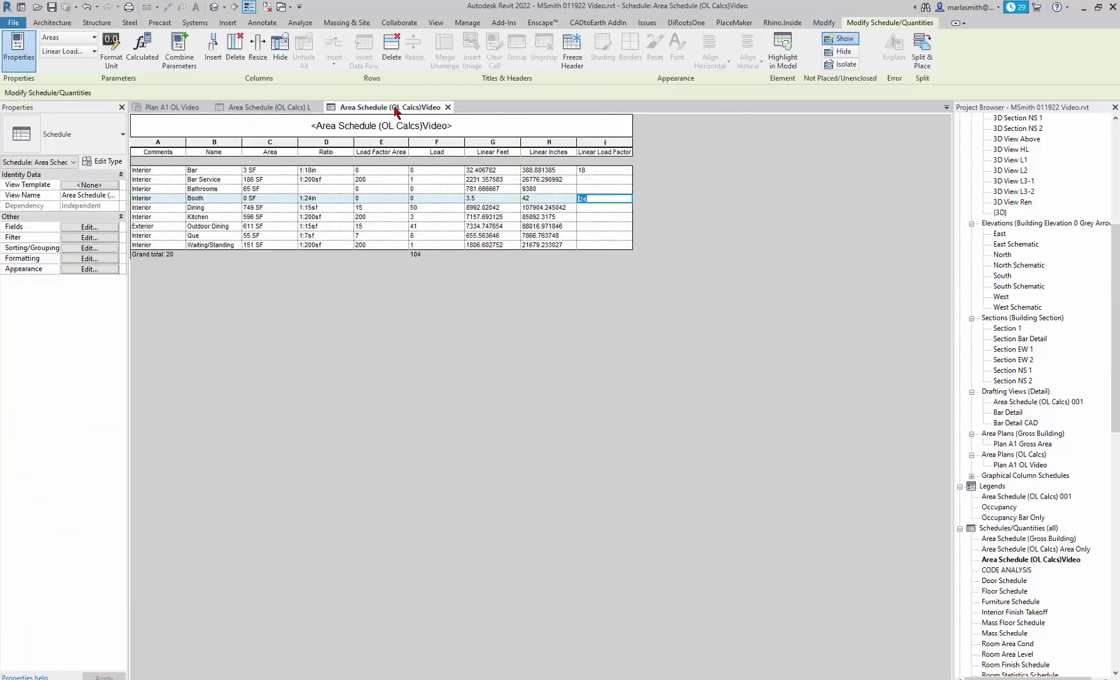
left_click(88, 249)
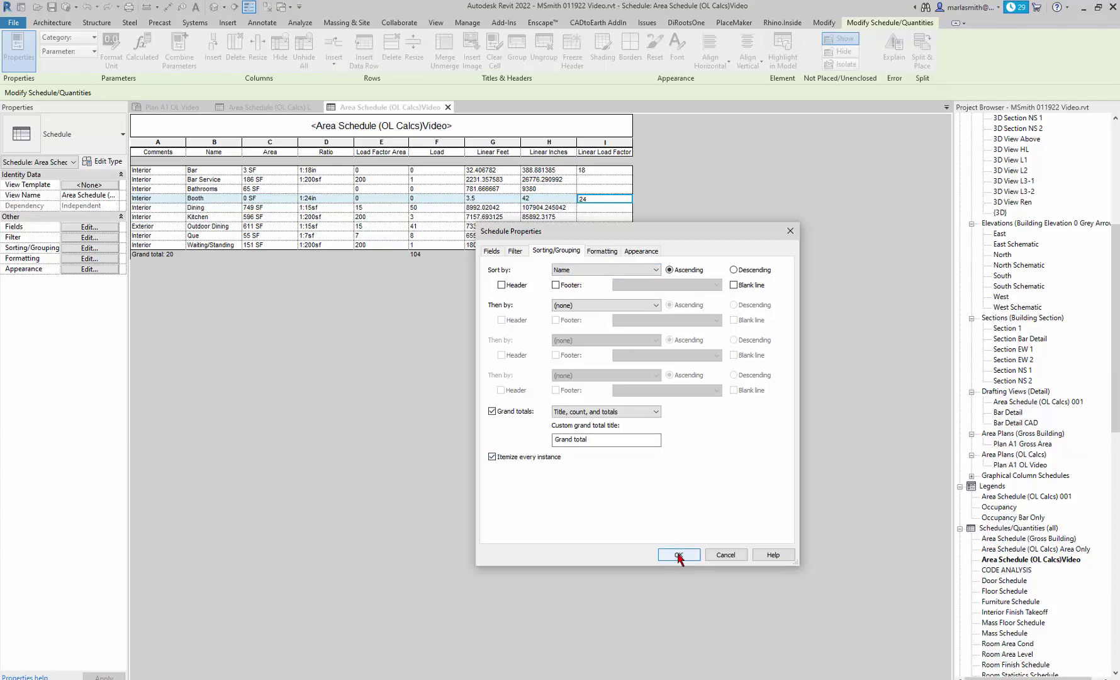
left_click(678, 555)
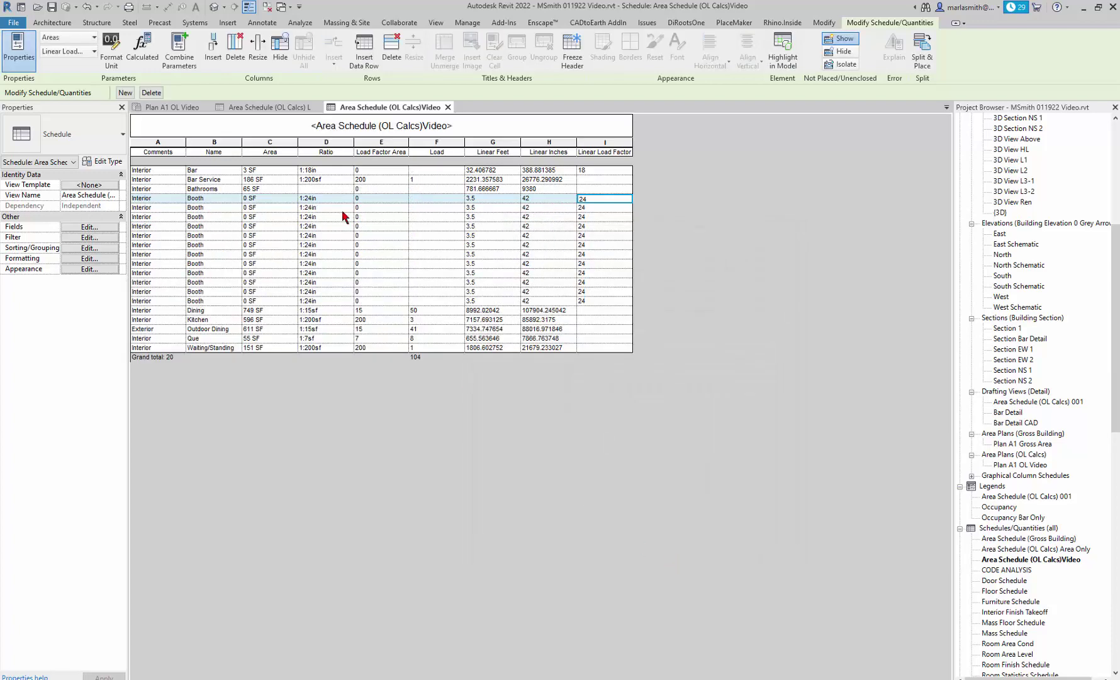
left_click(90, 247)
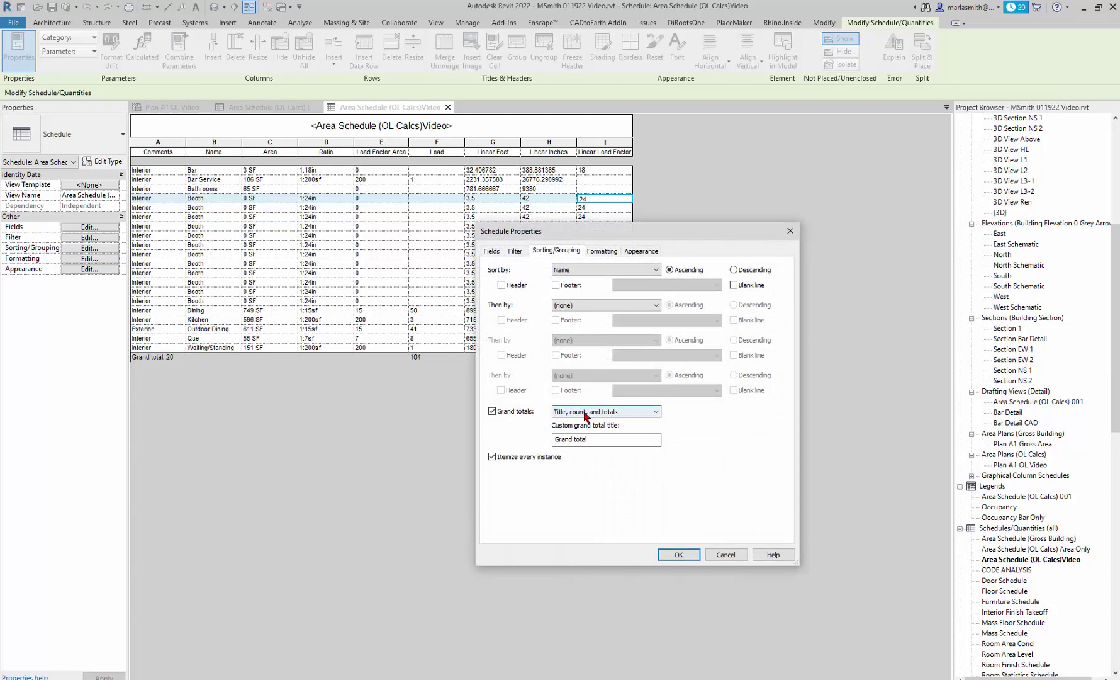
left_click(493, 457)
left_click(678, 554)
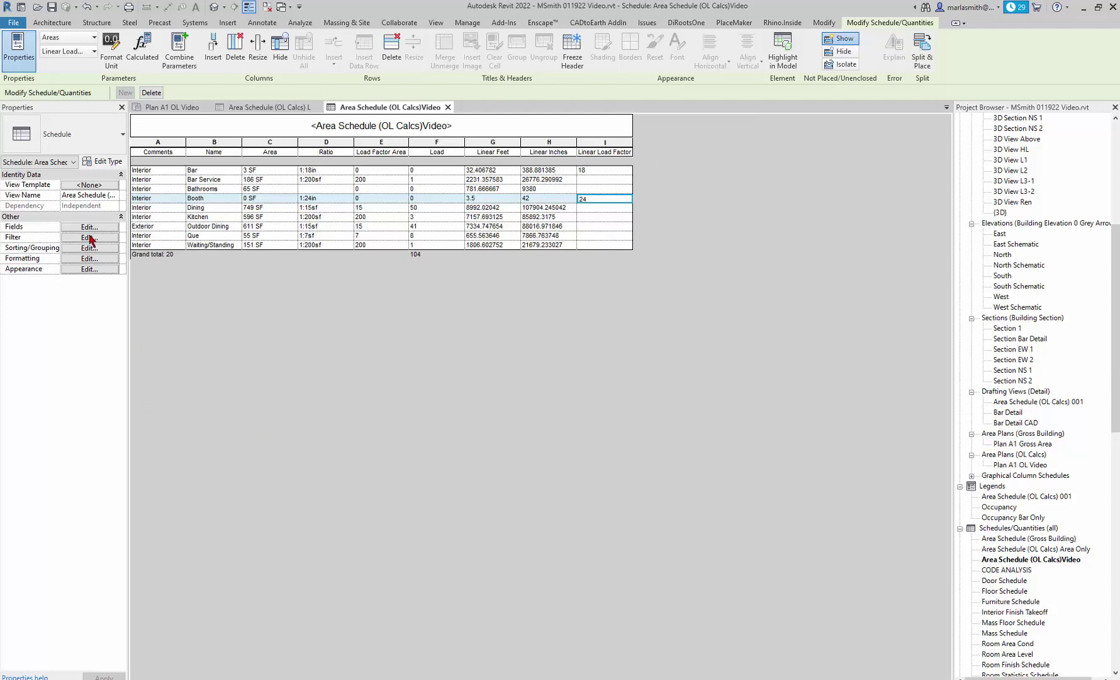
Add a Linear Load calculated field, showing 21.604521 for Bar and 1.75 for Booth.
left_click(92, 227)
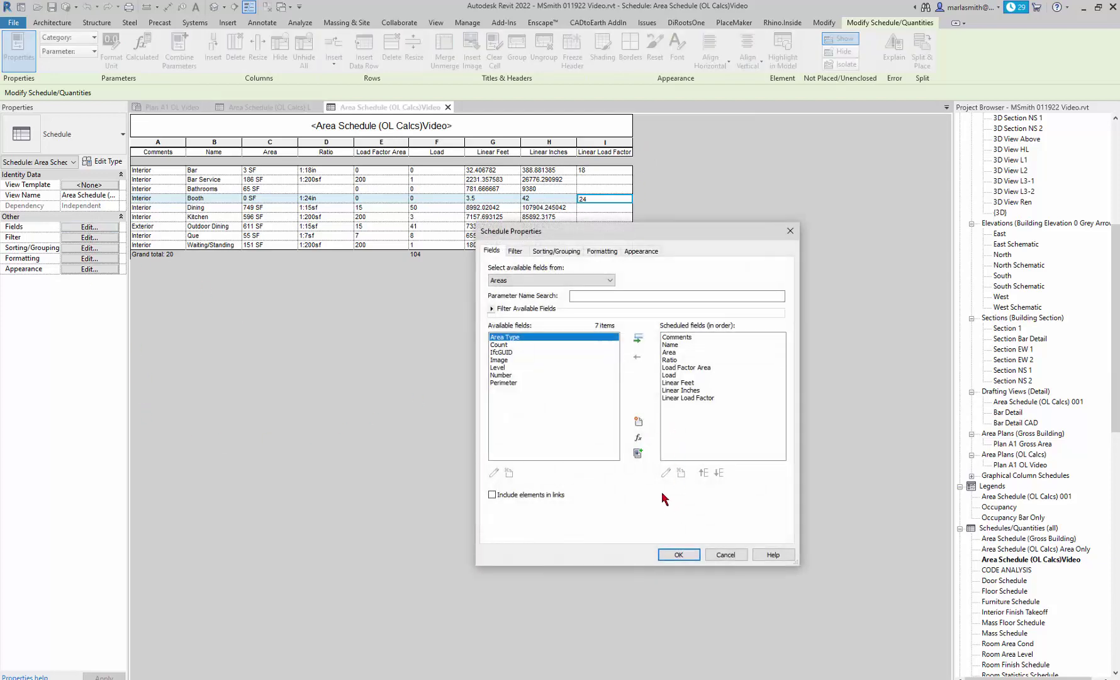
left_click(639, 438)
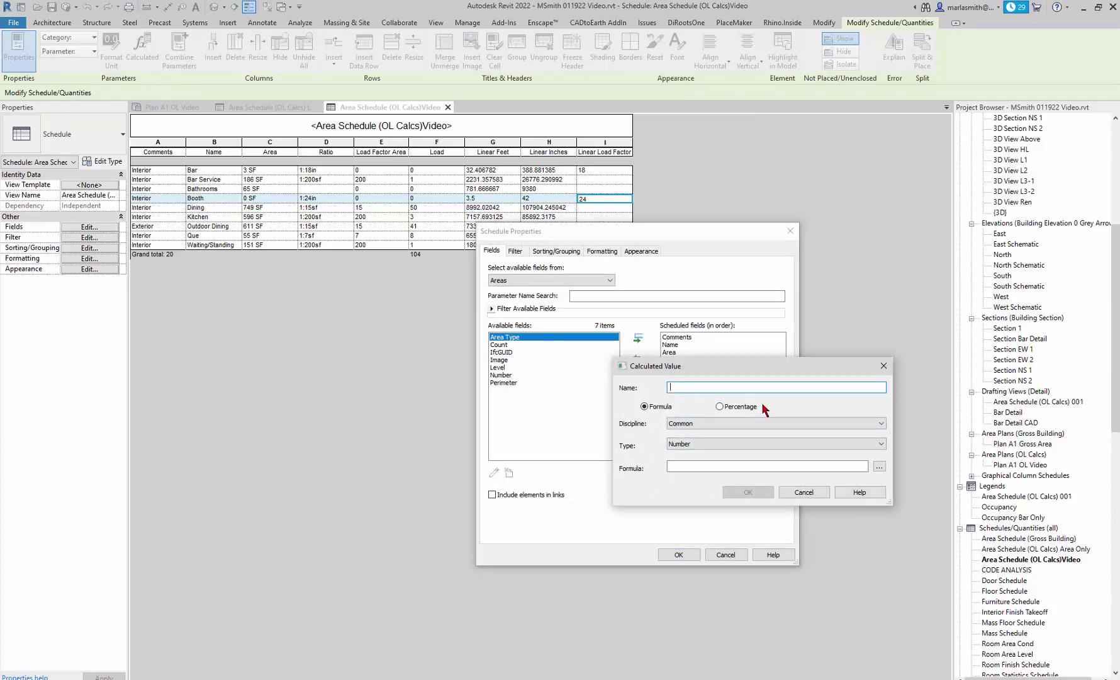
type("Linear Load")
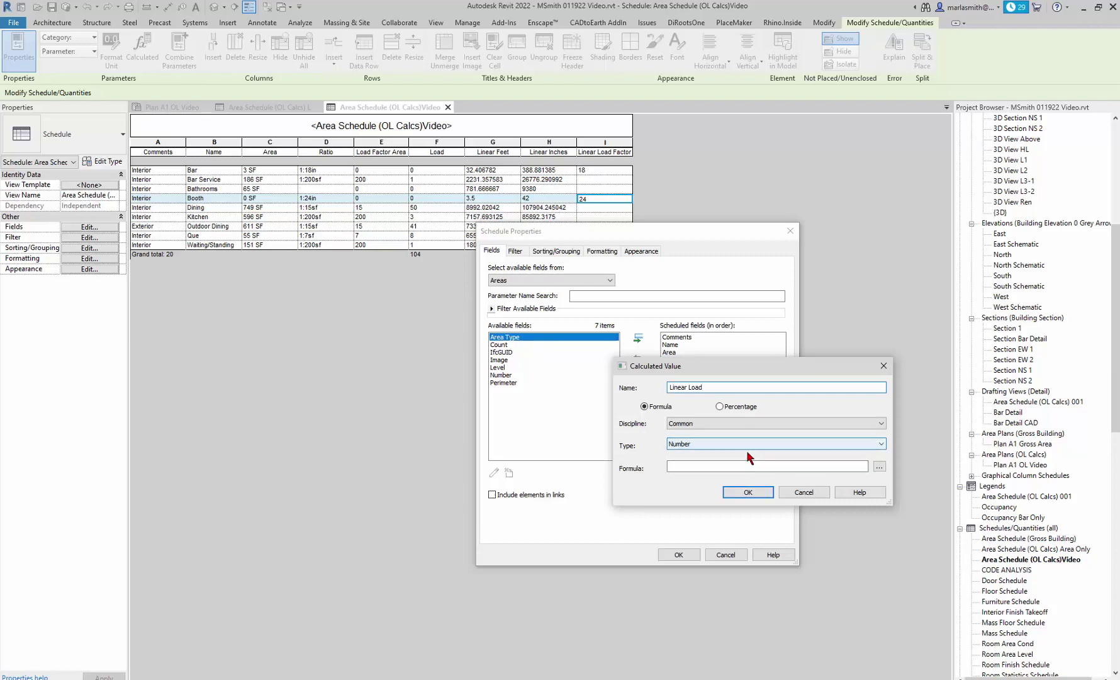
left_click(736, 466)
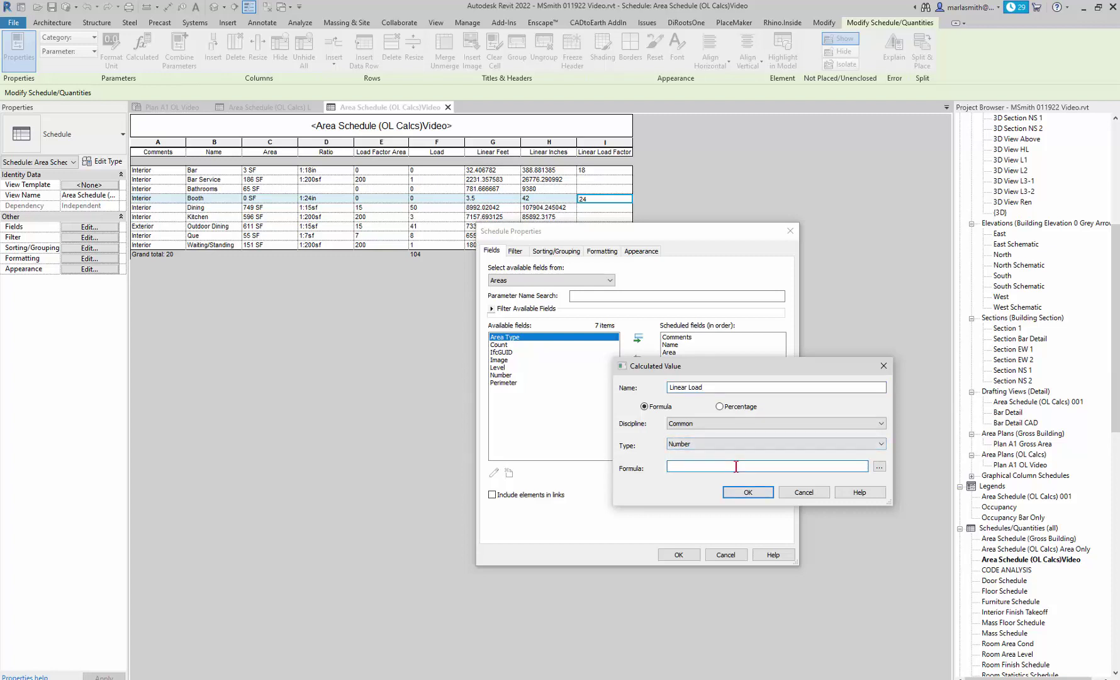
type("Linear Inches/Linear Load Factor")
left_click(744, 493)
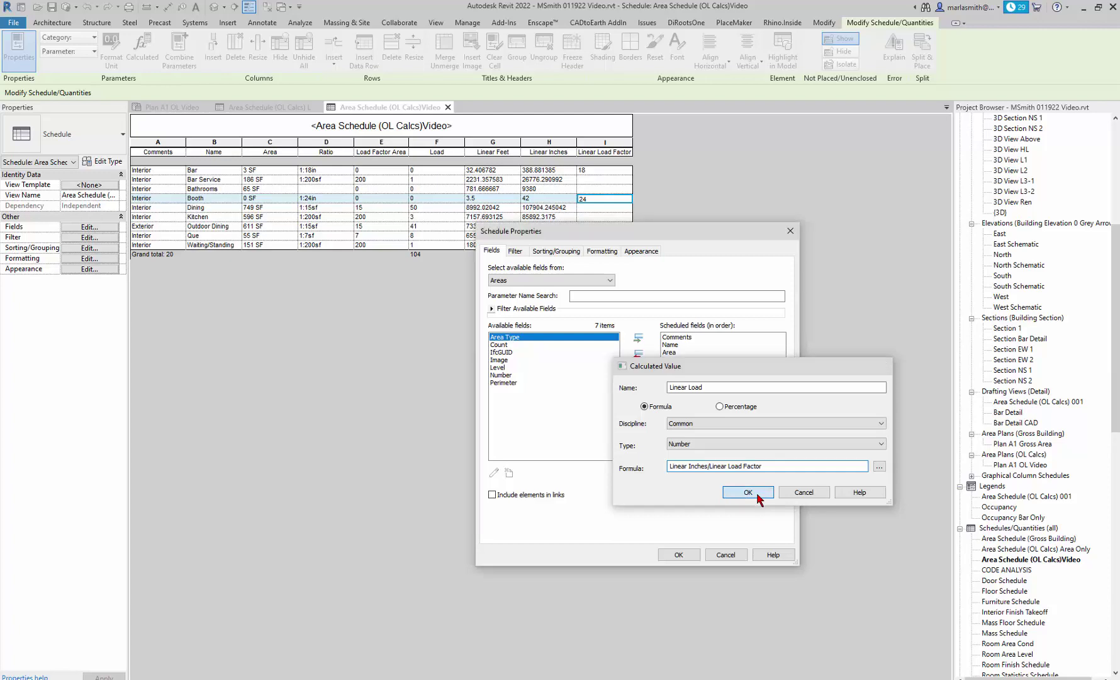
left_click(679, 554)
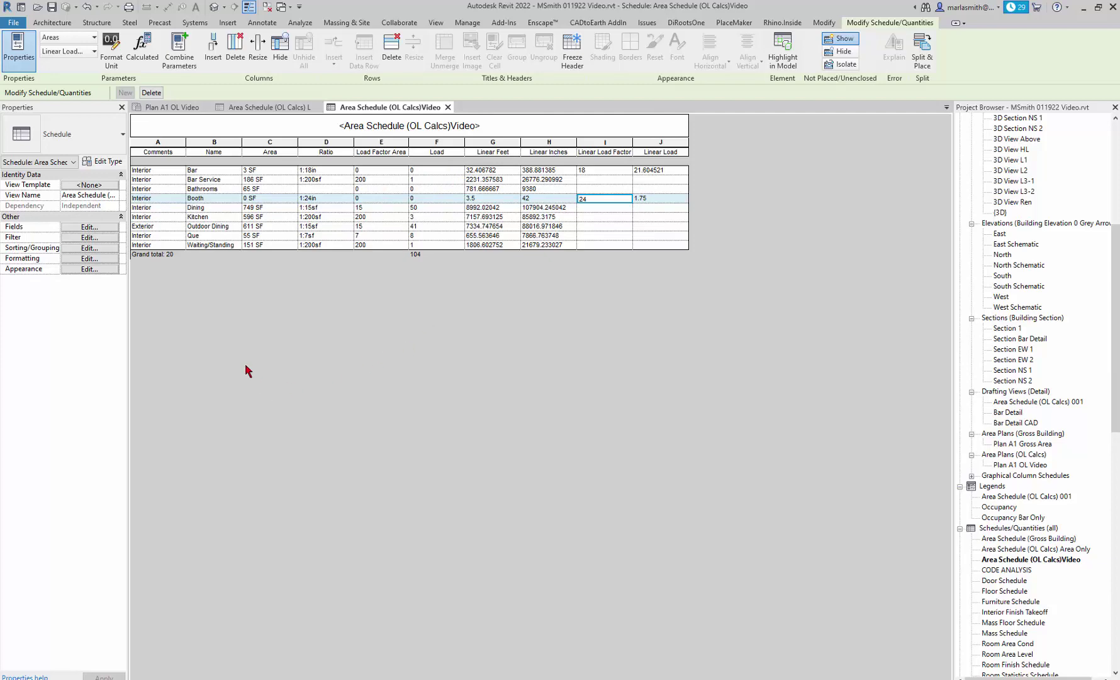
Add a Linear Area Multiplier calculated field with formula (Area/1sf)/Linear Load.
left_click(91, 229)
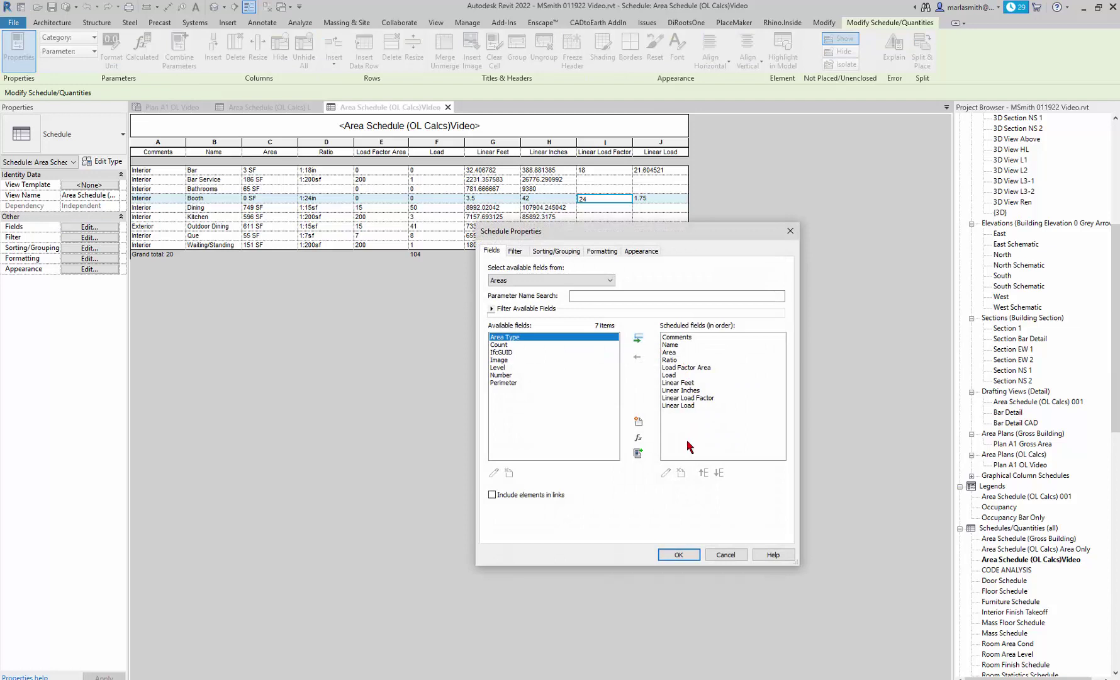
left_click(638, 437)
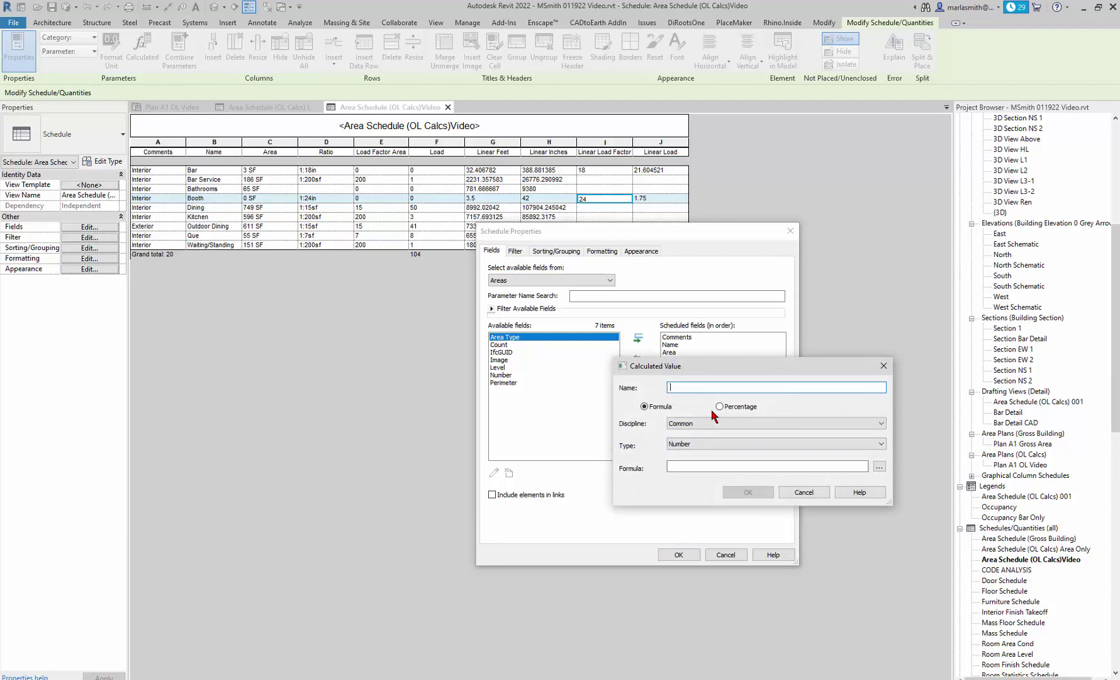
type("Linear Area Mulitplier")
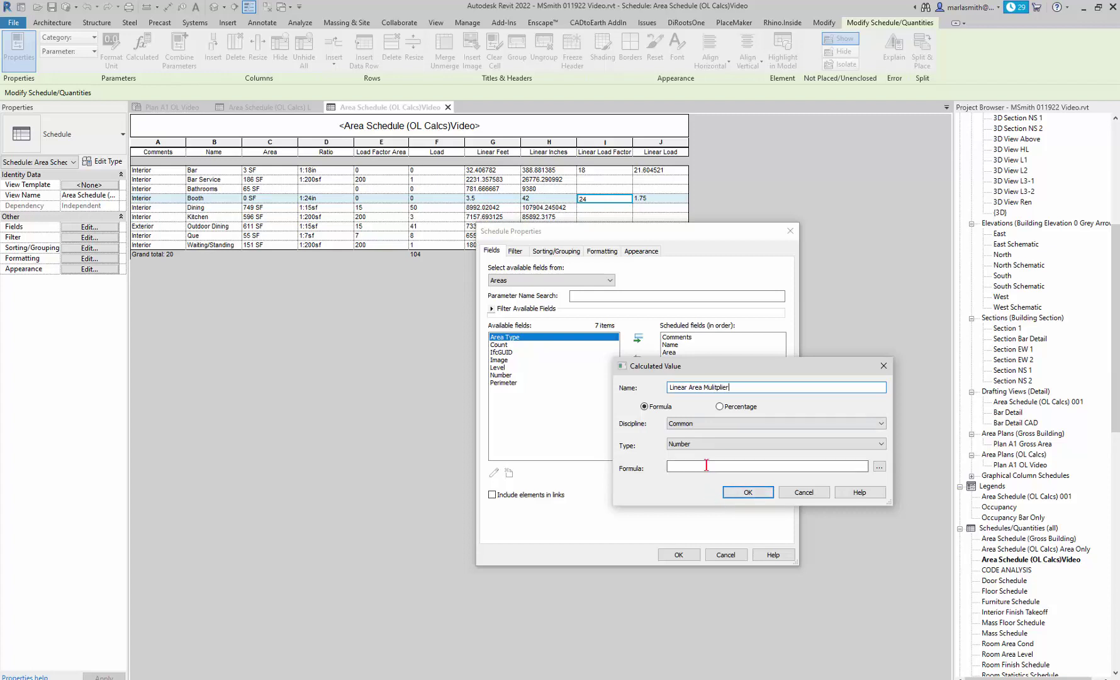
left_click(706, 465)
left_click_drag(669, 466, 696, 465)
left_click(717, 466)
key("Home")
type("(")
type("Linear Load")
left_click(740, 494)
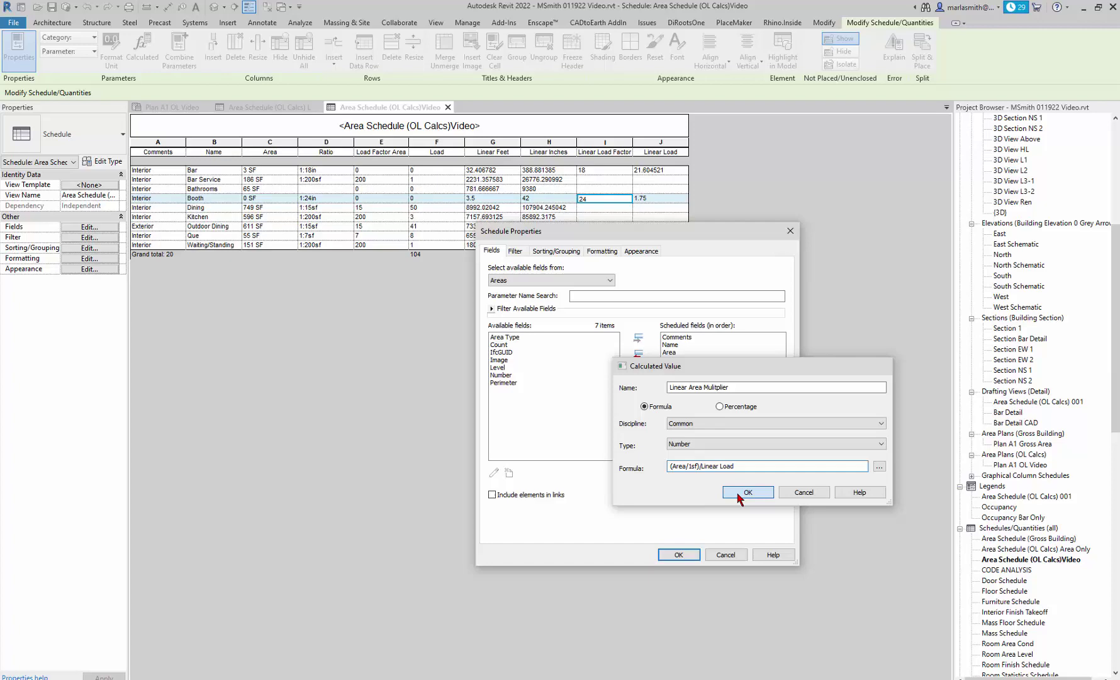
left_click(685, 558)
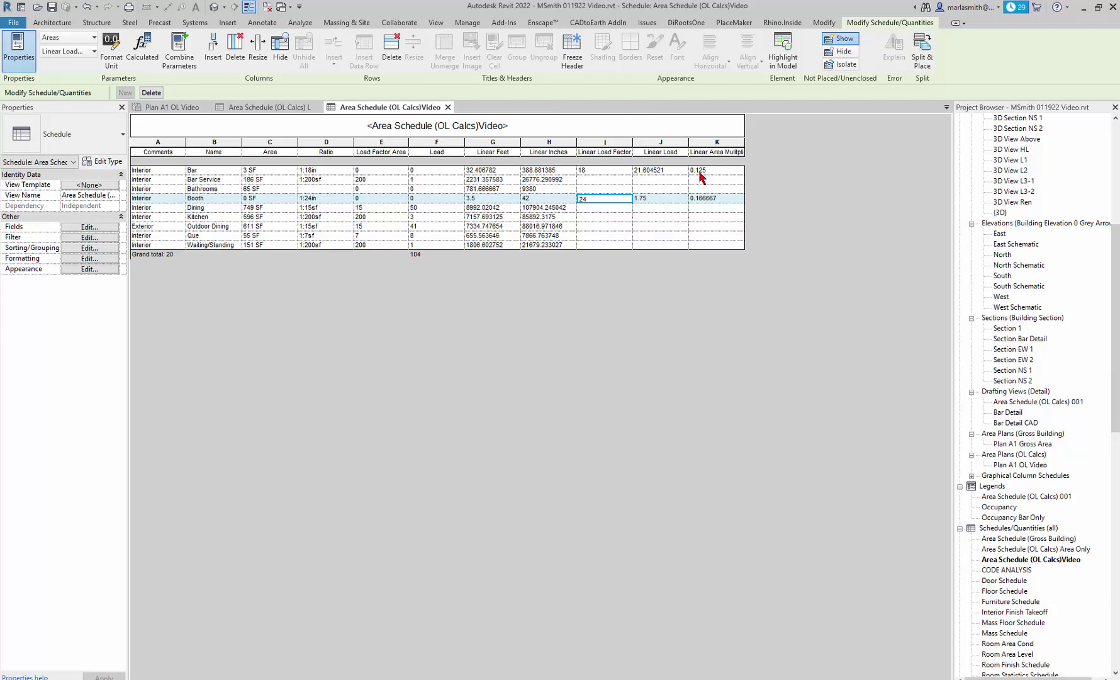
Update Load Factor Area to 0.125 for Bar and 0.166667 for Booth.
left_click(373, 173)
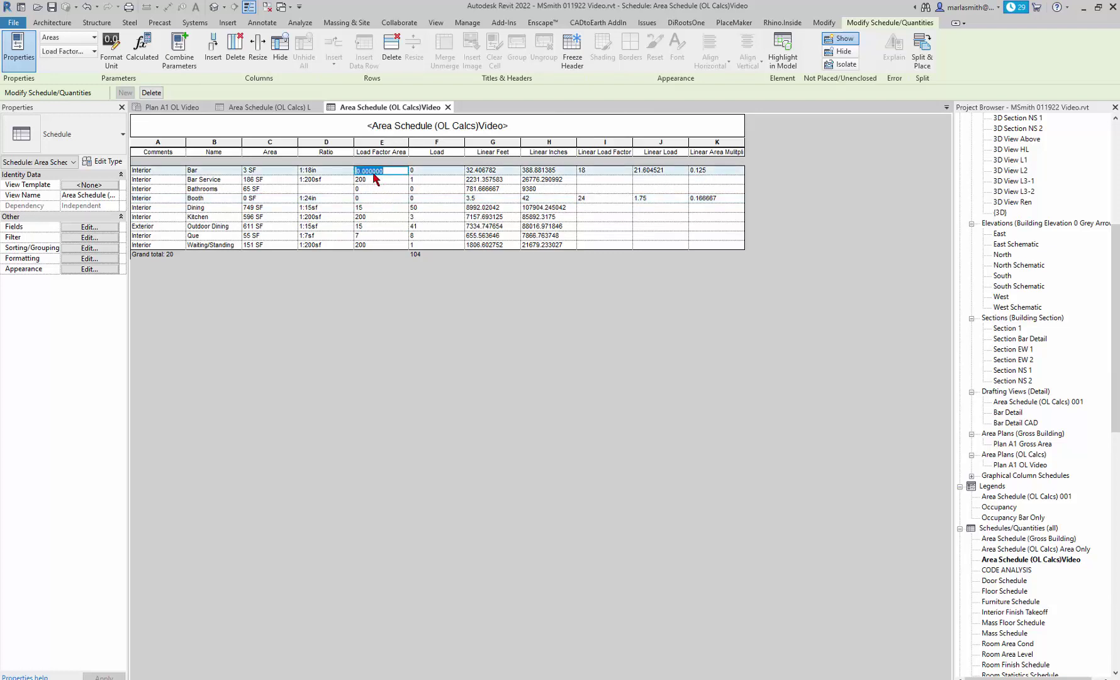
type("125")
left_click(377, 200)
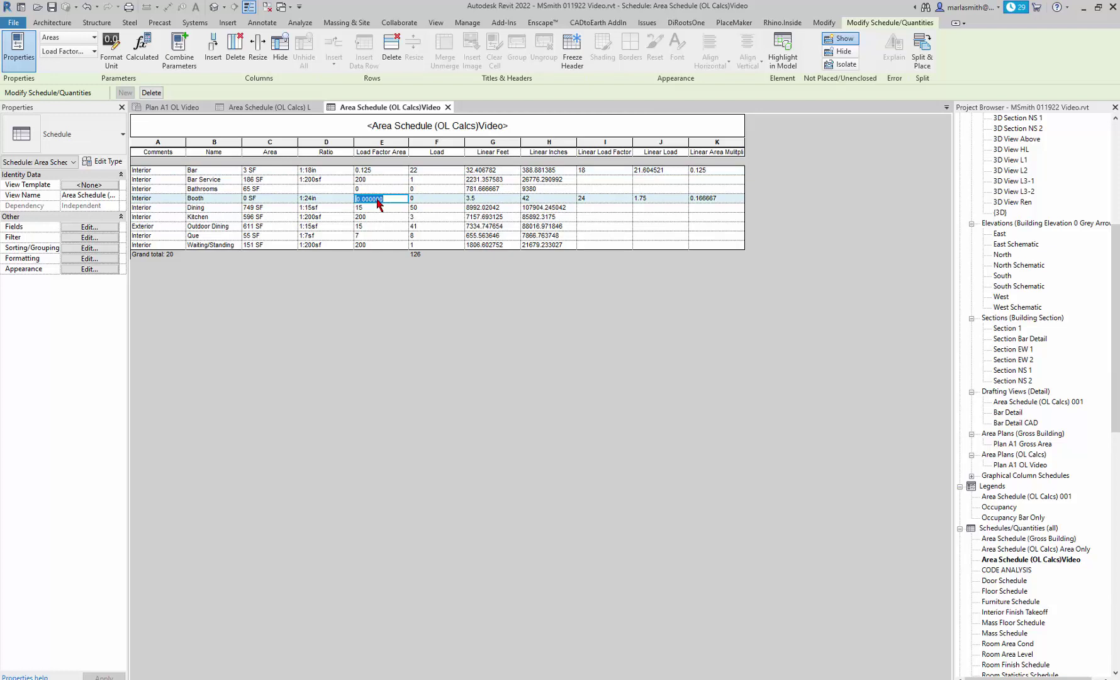
key("BackSpace")
left_click(430, 227)
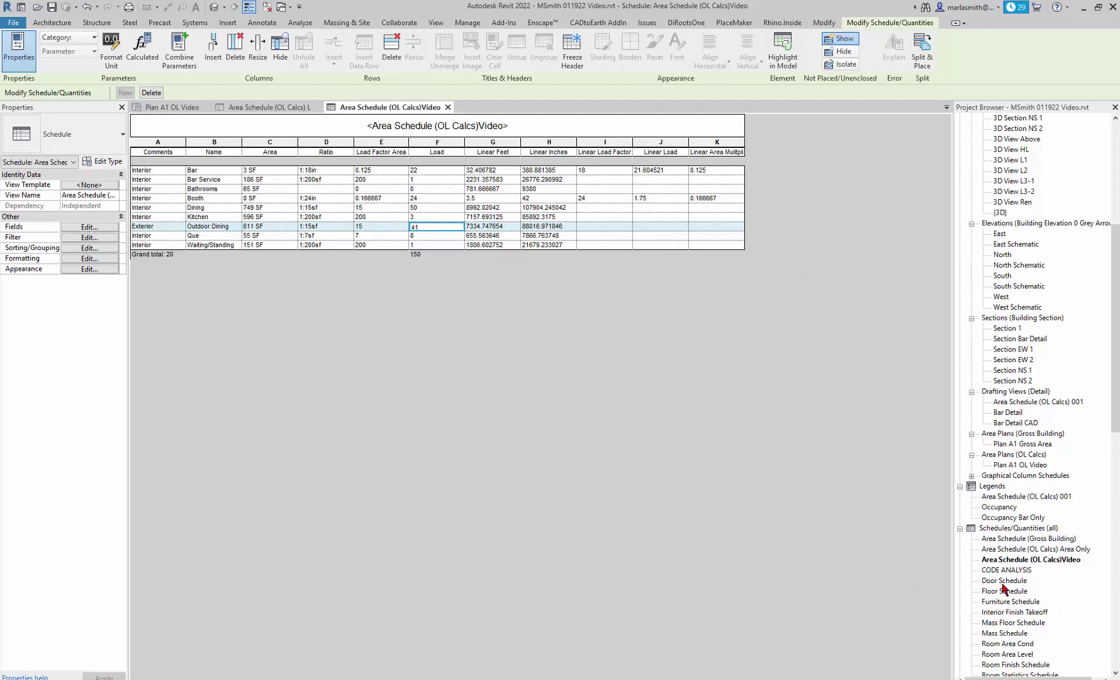
Duplicate the Area Schedule (OL Calcs)Video schedule view.
right_click(1016, 563)
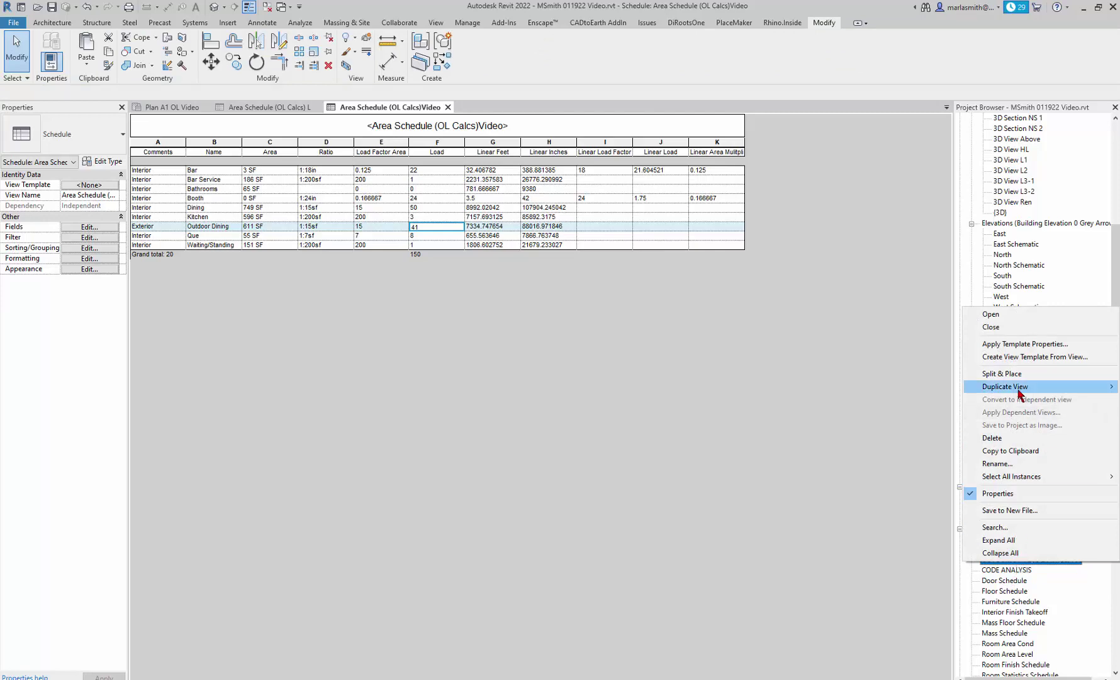
mouse_move(1018, 393)
left_click(925, 389)
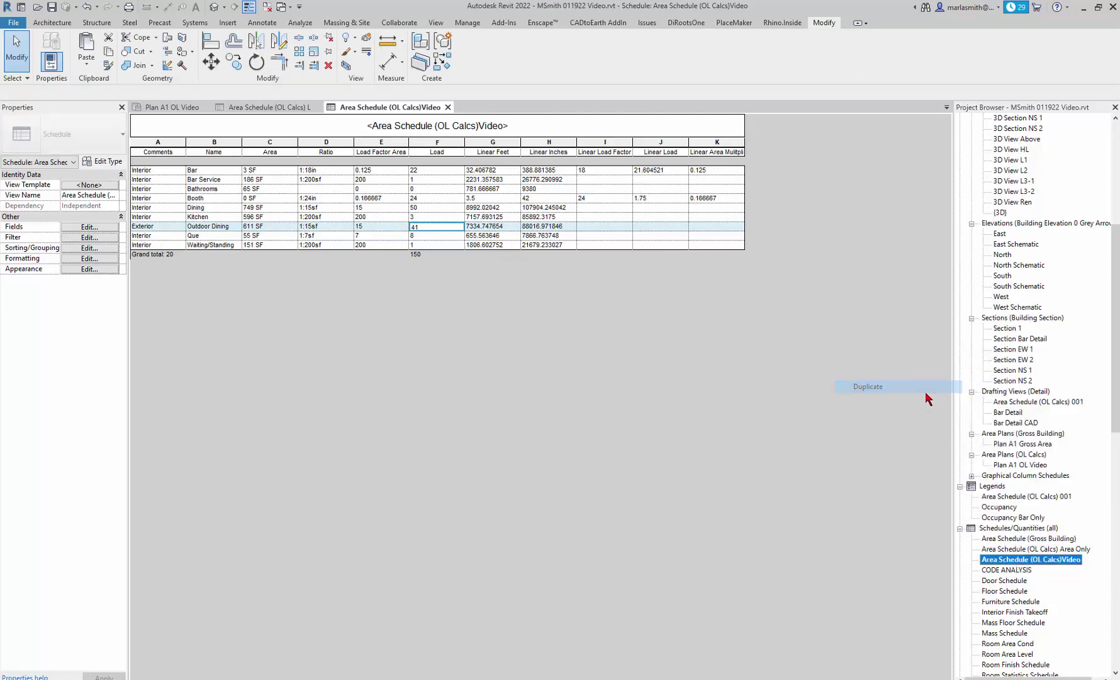
Rename the copy to Area Schedule (OL Calcs)Video Hidden.
left_click(1085, 570)
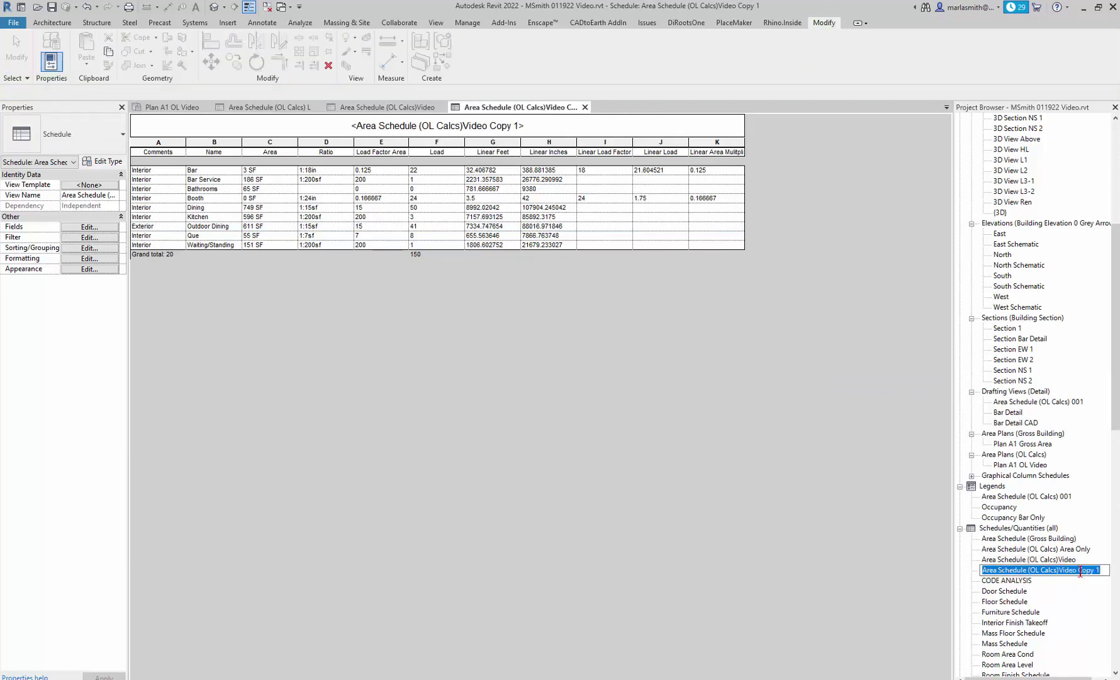
left_click(1080, 571)
left_click_drag(1079, 571, 1102, 570)
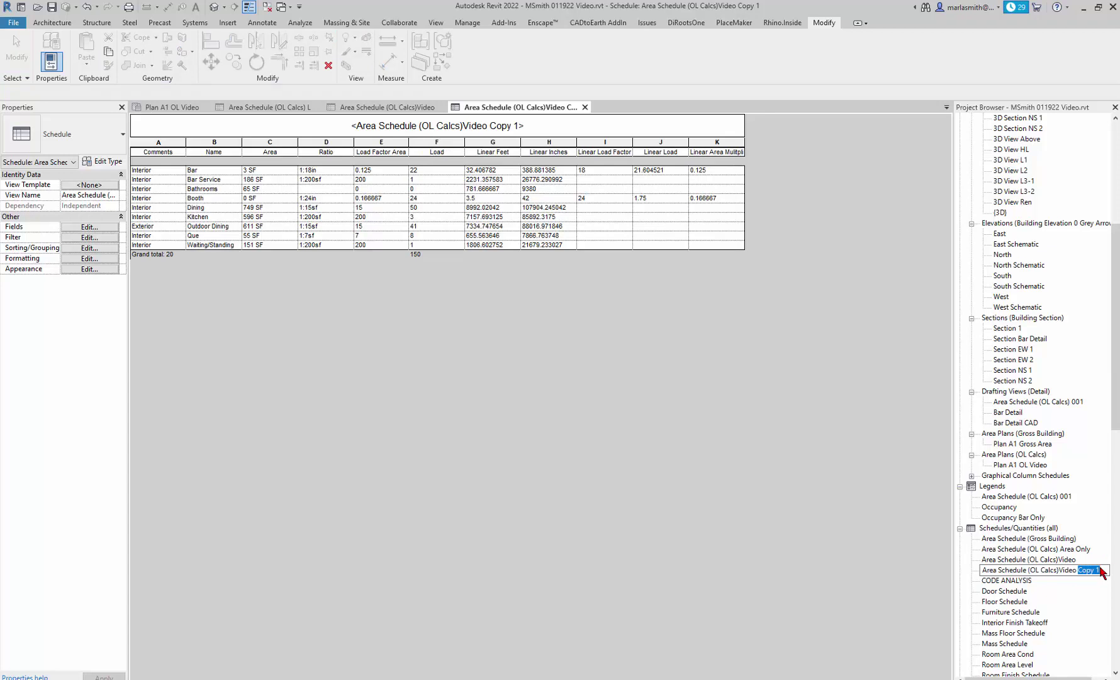
type("Hidden")
key("Return")
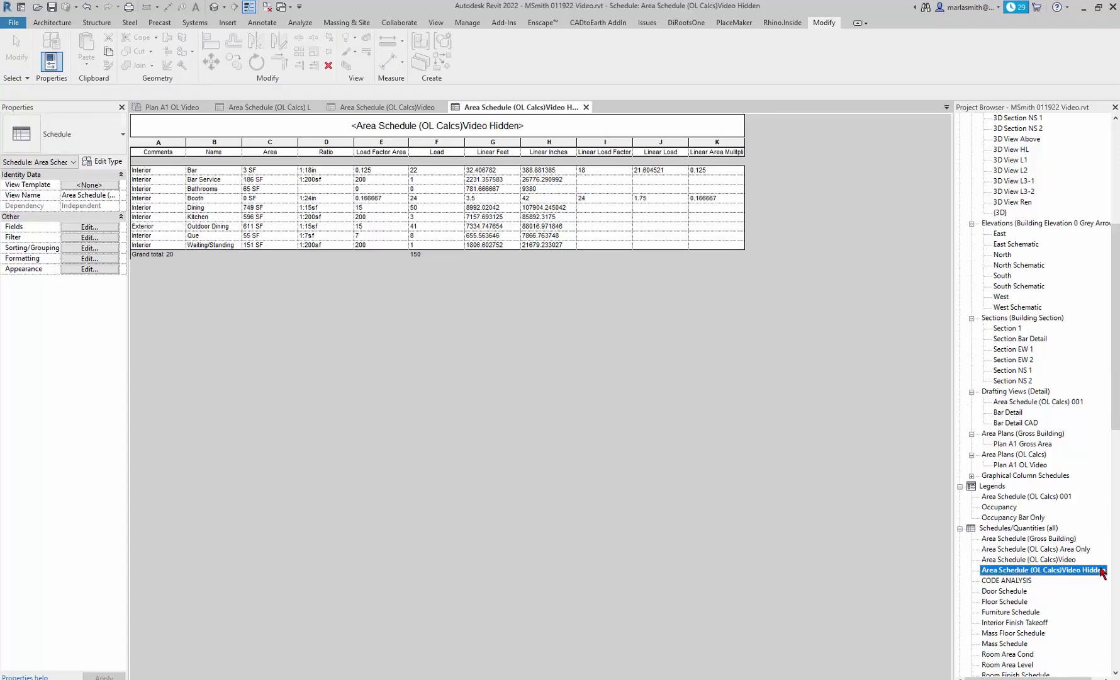
Hide the Load Factor Area, Area, Linear Feet and Linear Area Multiplier columns in Video Hidden.
left_click(309, 328)
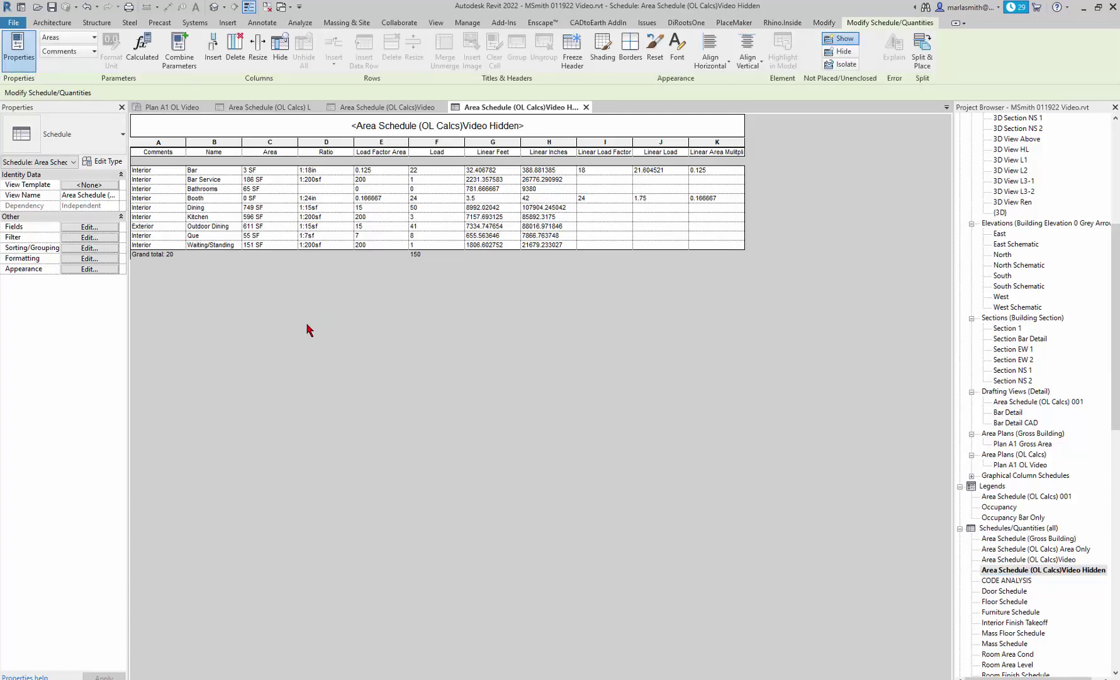
left_click(380, 144)
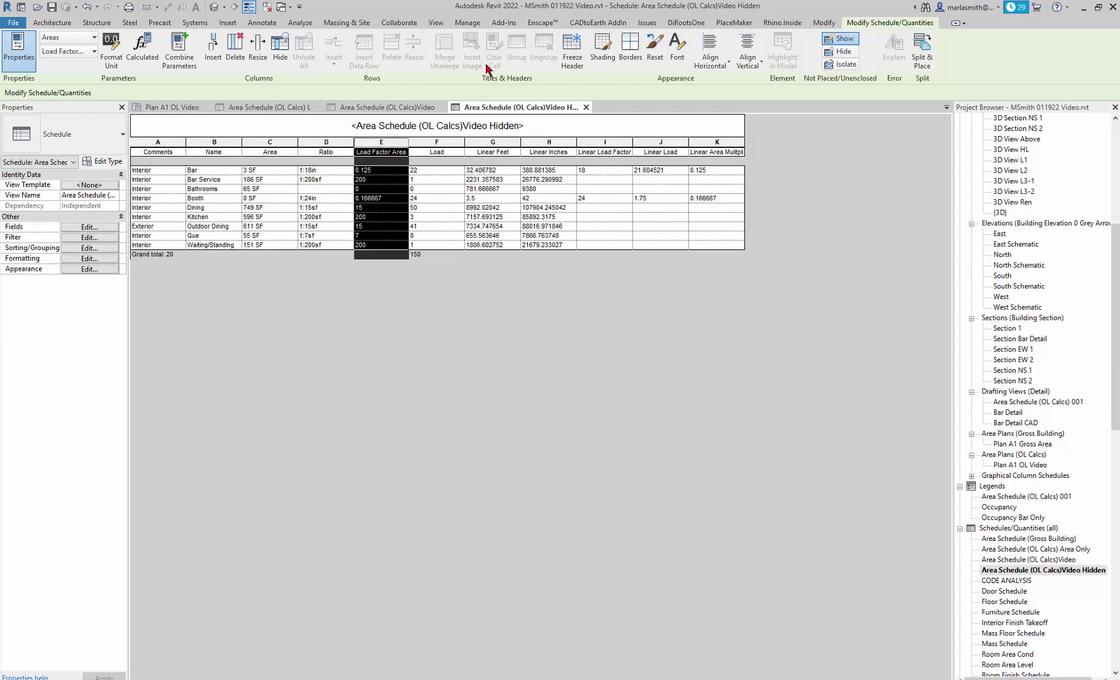
left_click(280, 51)
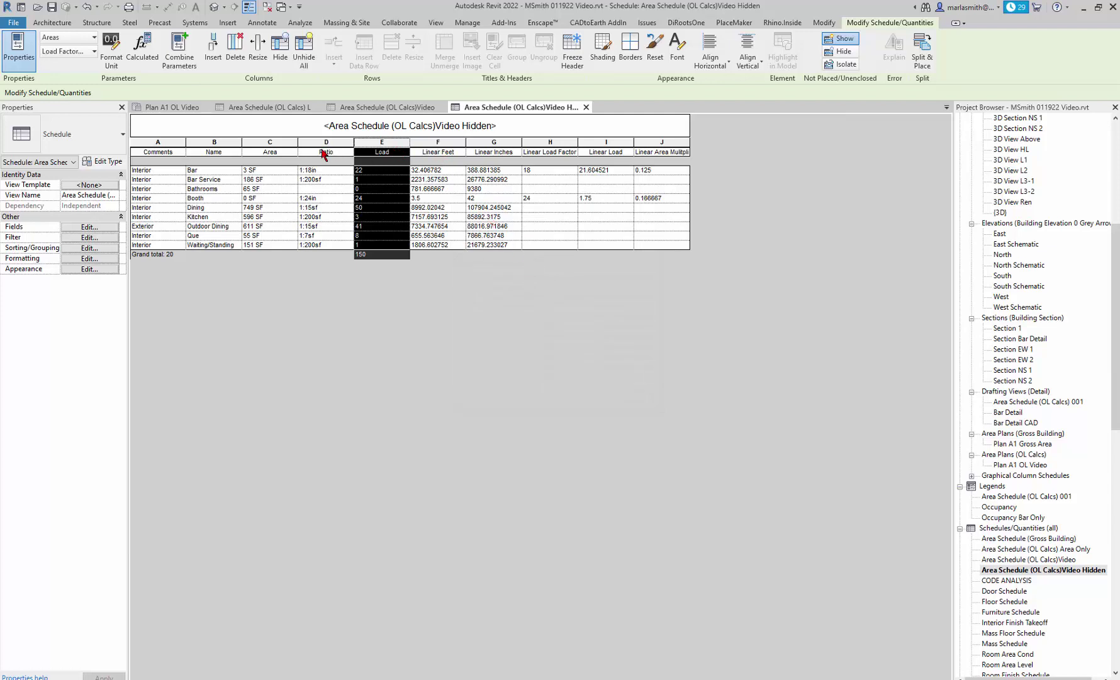
left_click(275, 149)
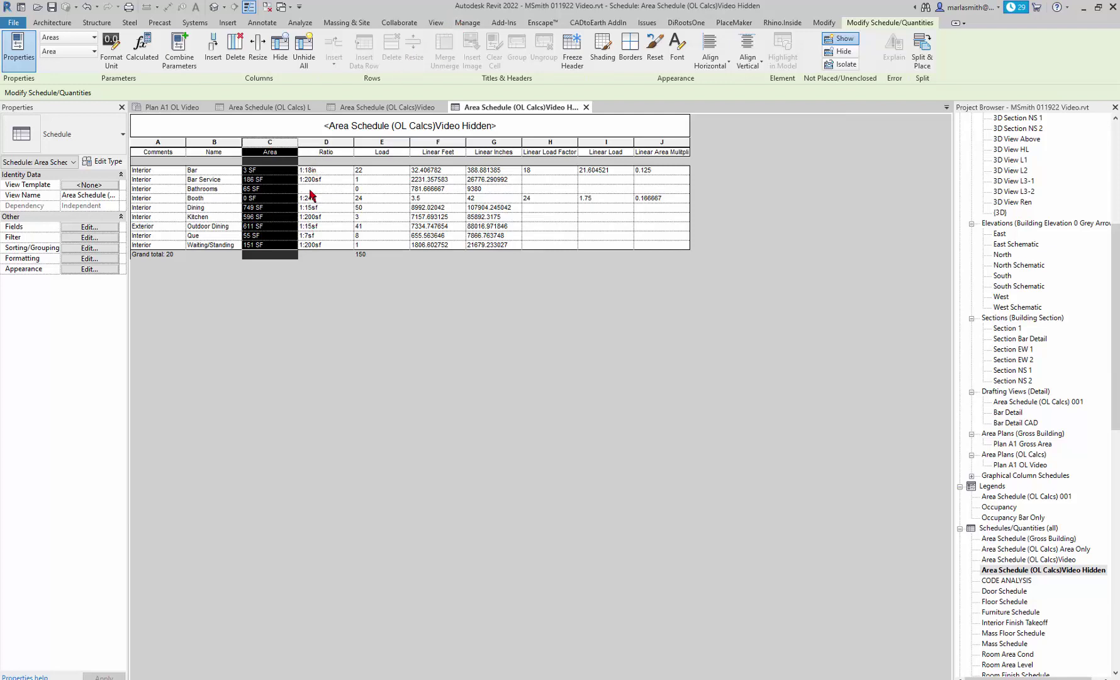
left_click(281, 47)
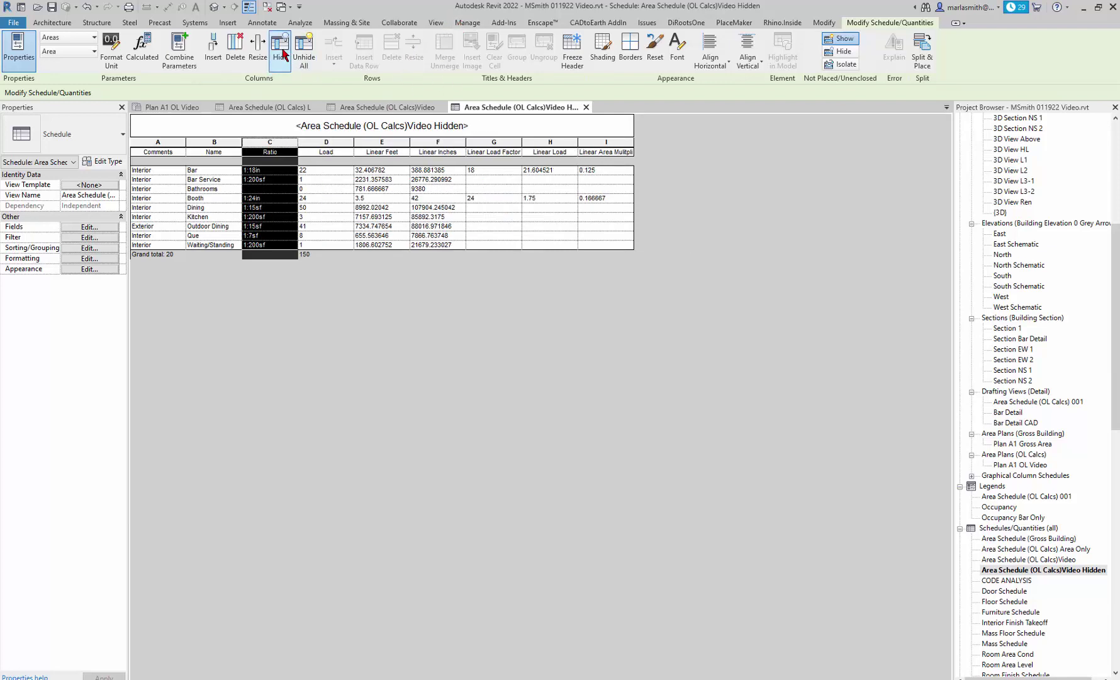
left_click(390, 142)
left_click_drag(383, 134, 602, 148)
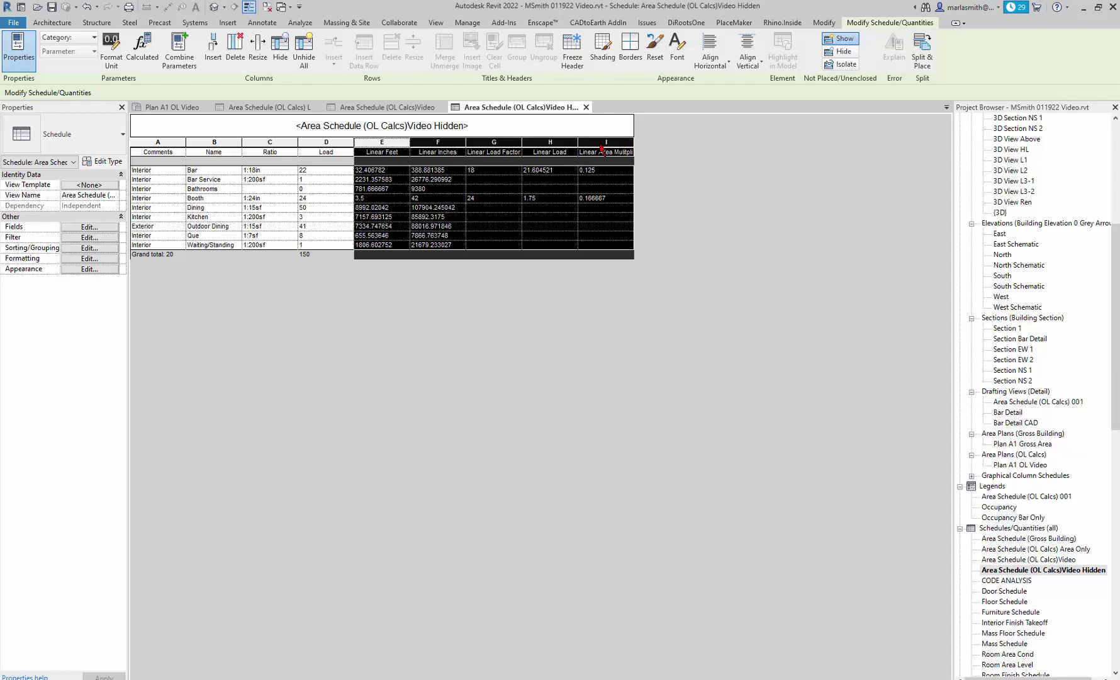
left_click(280, 45)
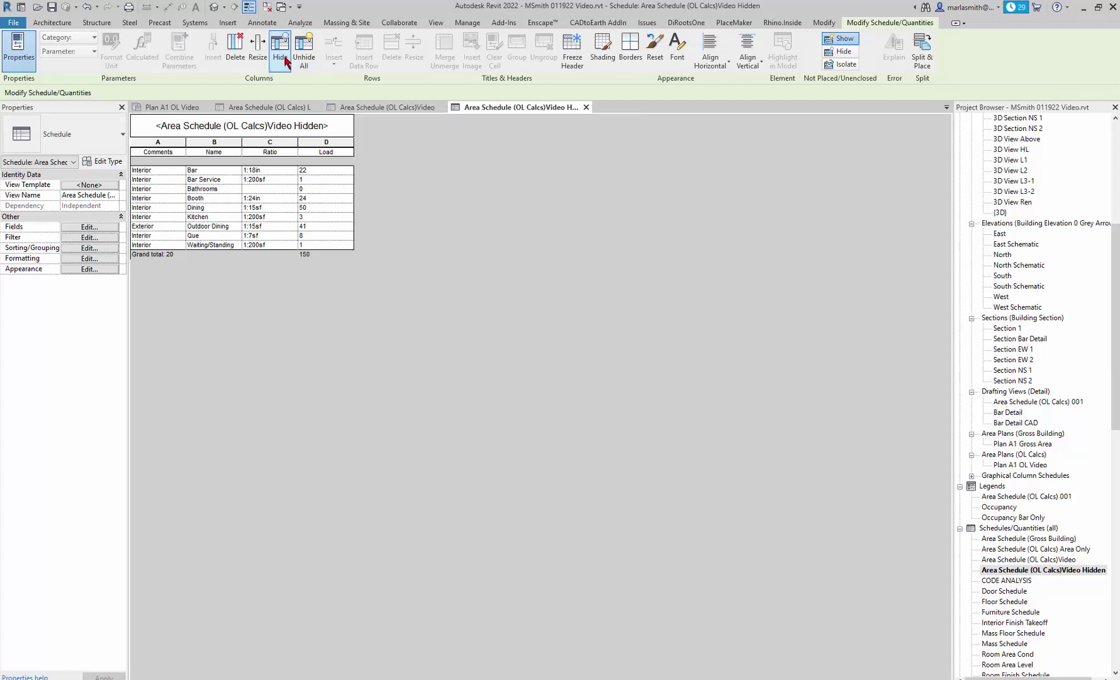